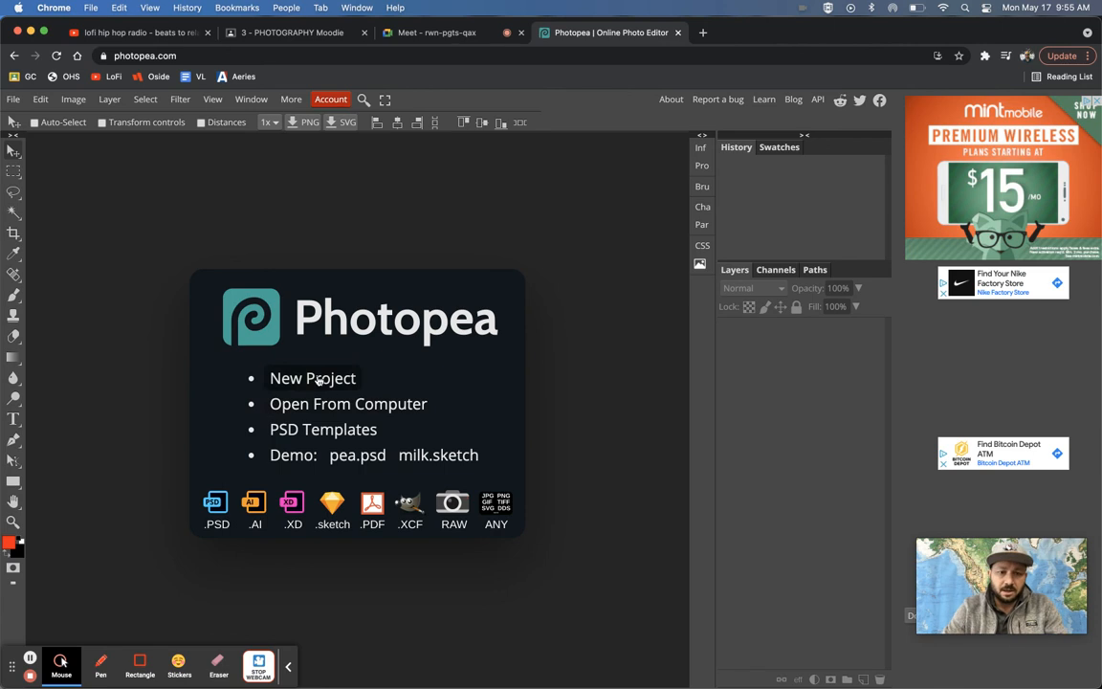
# Create a new 1080 × 1920 px portrait project named DoubleExposure03 with a white background at 72 DPI
pyautogui.click(318, 379)
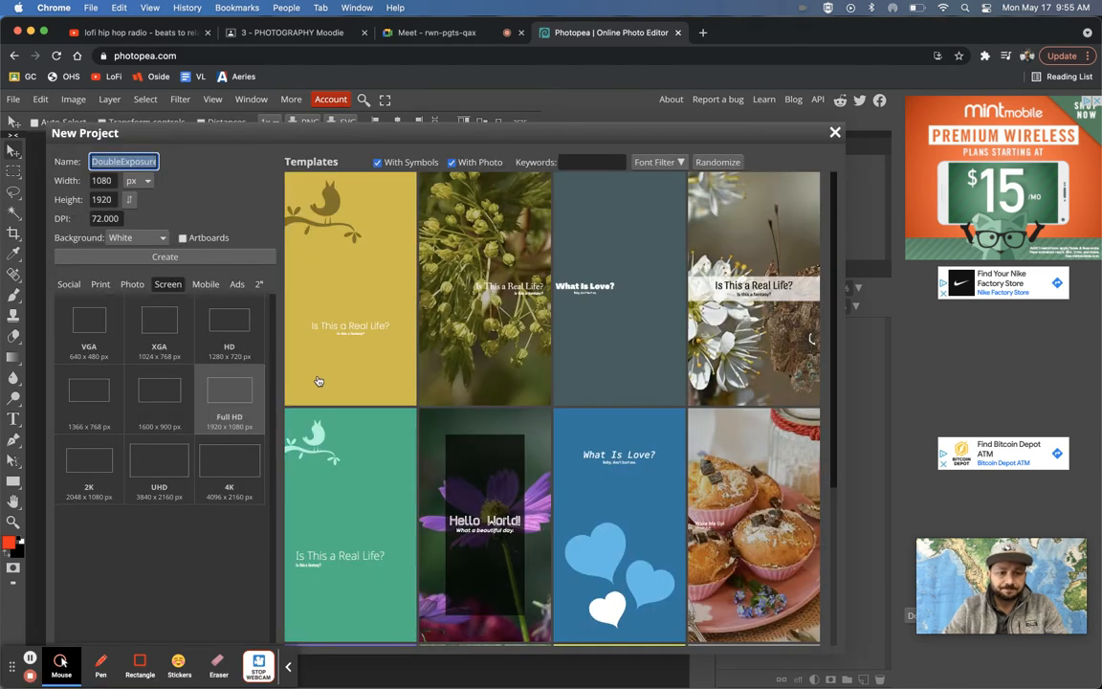
pyautogui.click(143, 161)
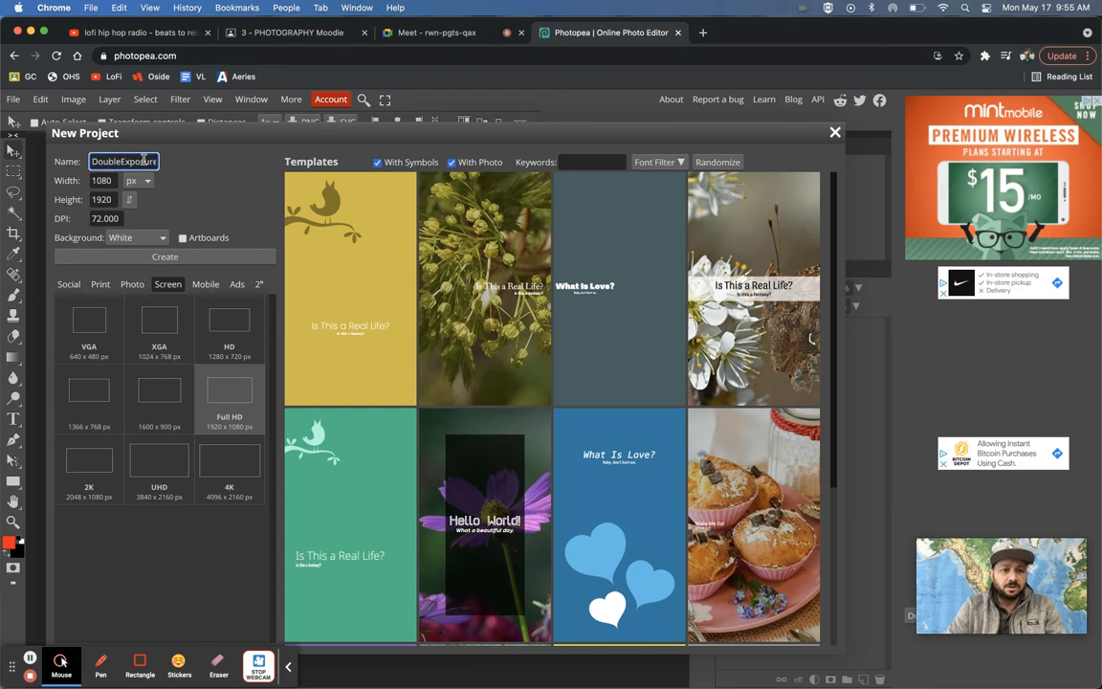
pyautogui.write('00')
pyautogui.press('BackSpace')
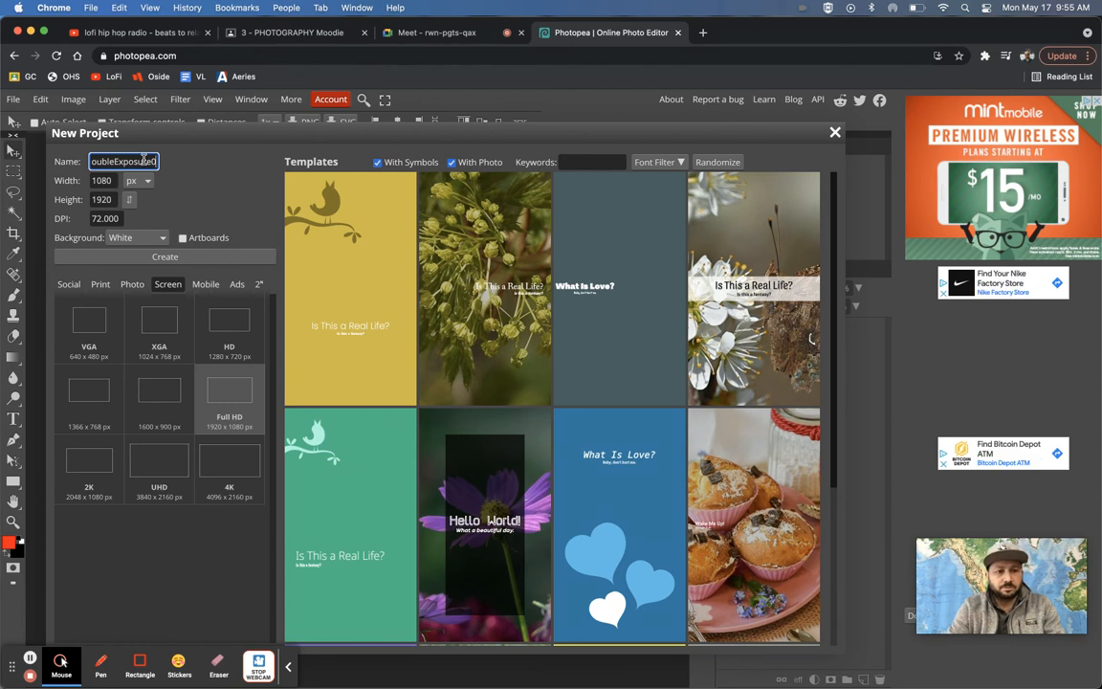
pyautogui.write('3')
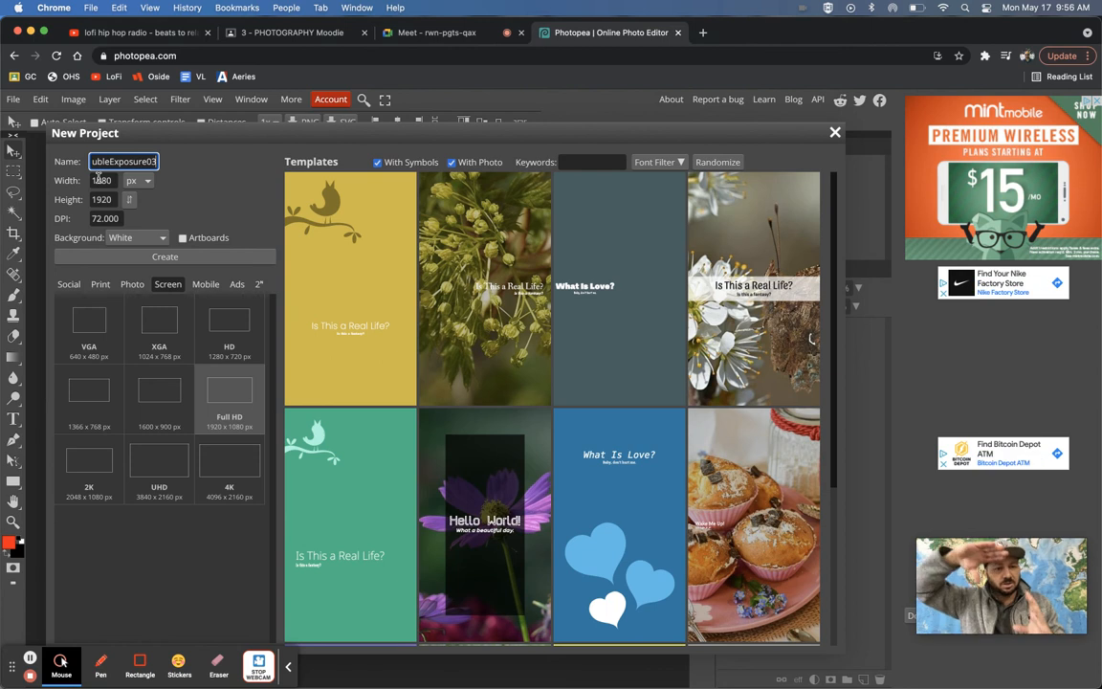
pyautogui.doubleClick(101, 199)
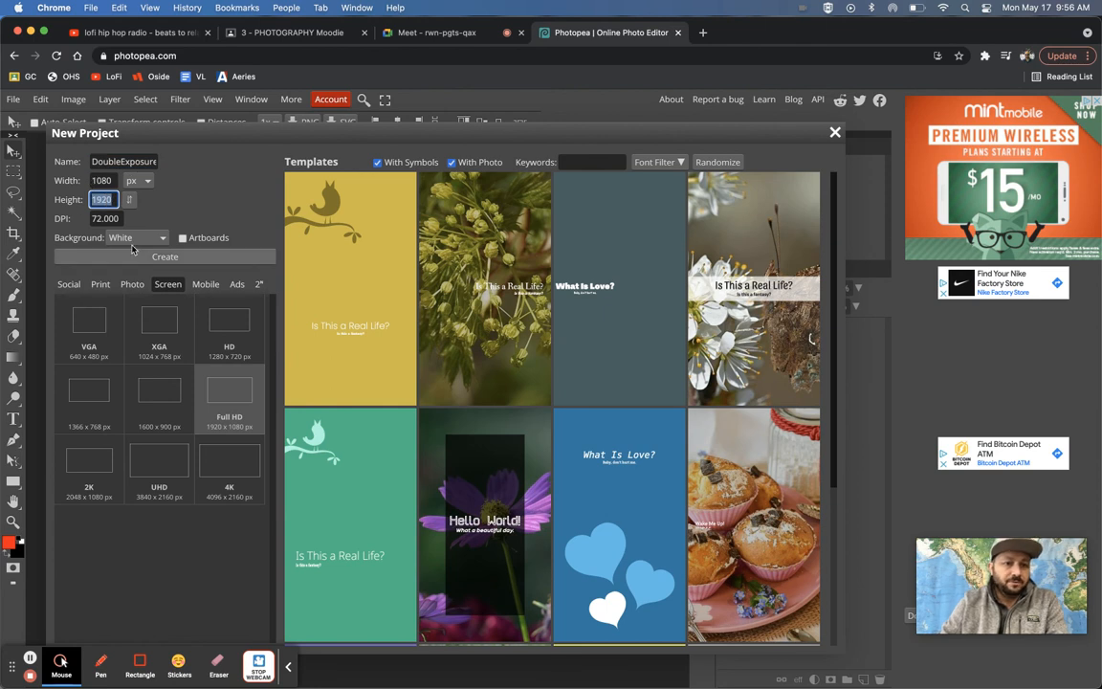
pyautogui.click(130, 200)
pyautogui.click(130, 200)
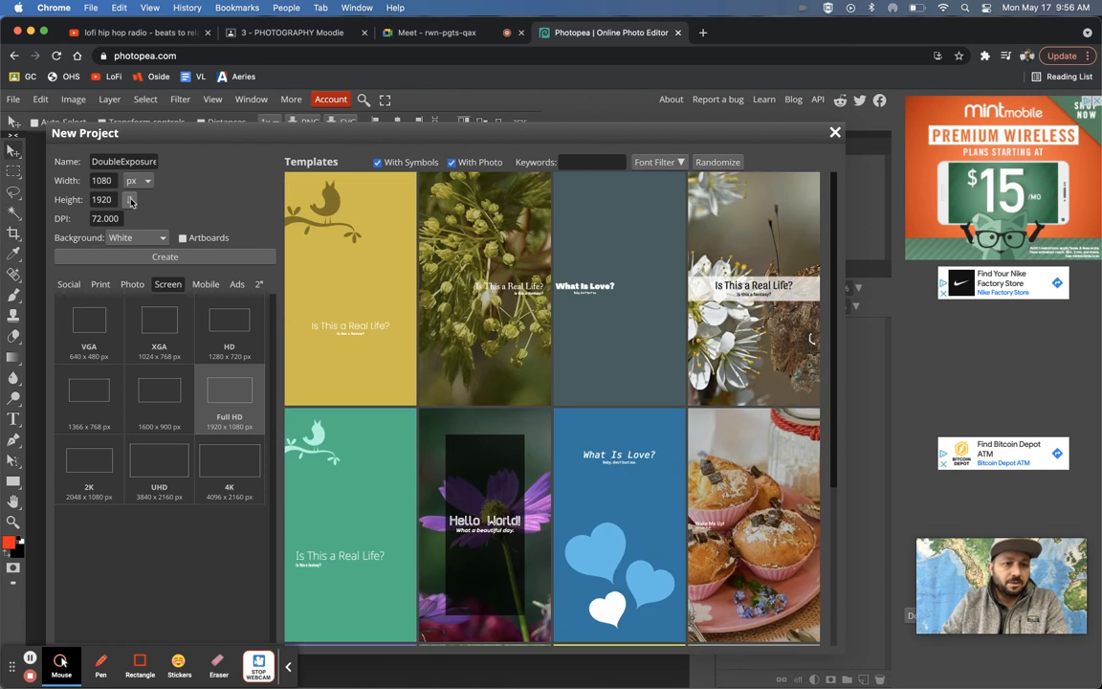
pyautogui.click(163, 257)
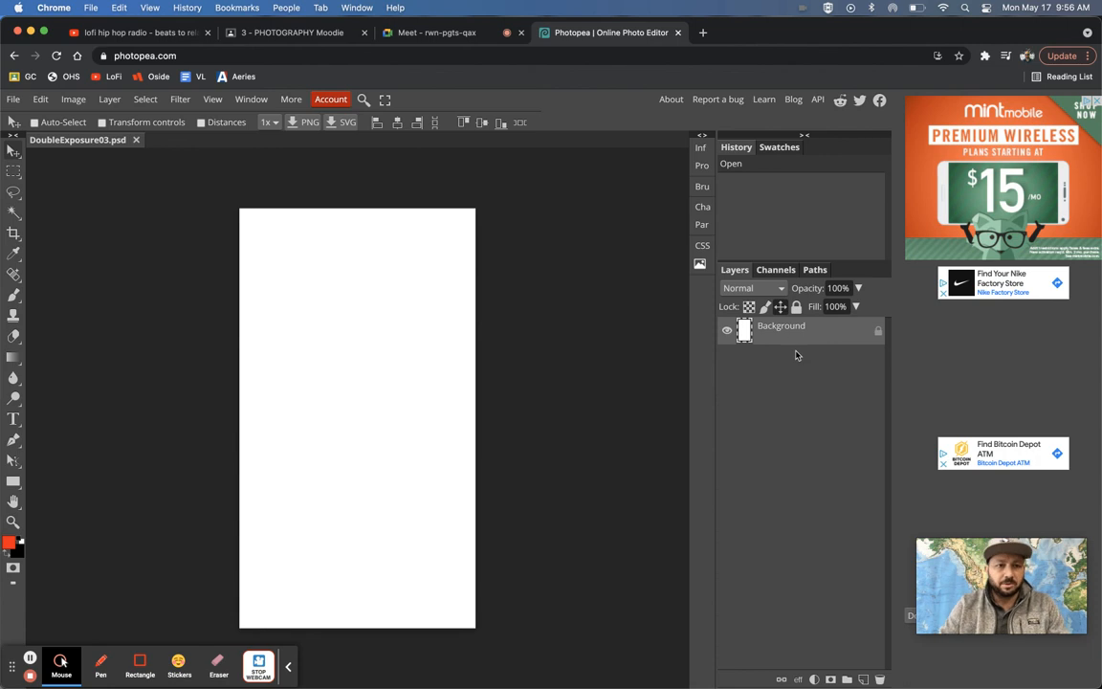
# Look at the three source photos on the desktop and return to the image editor
pyautogui.click(30, 33)
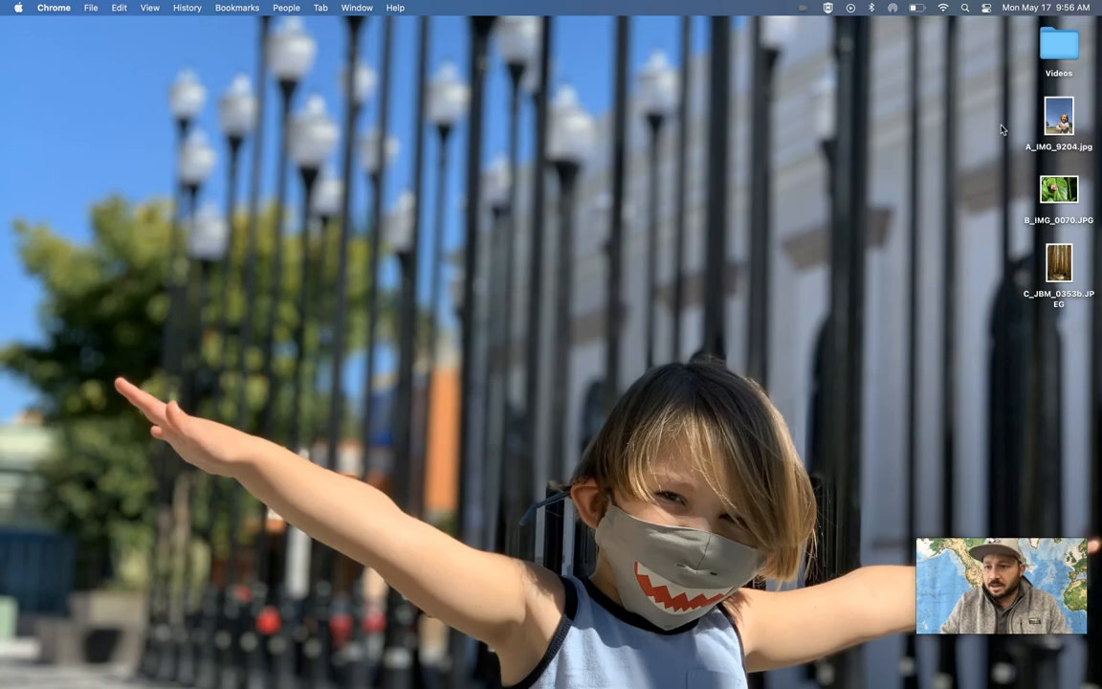
pyautogui.moveTo(1006, 130); pyautogui.dragTo(1044, 279)
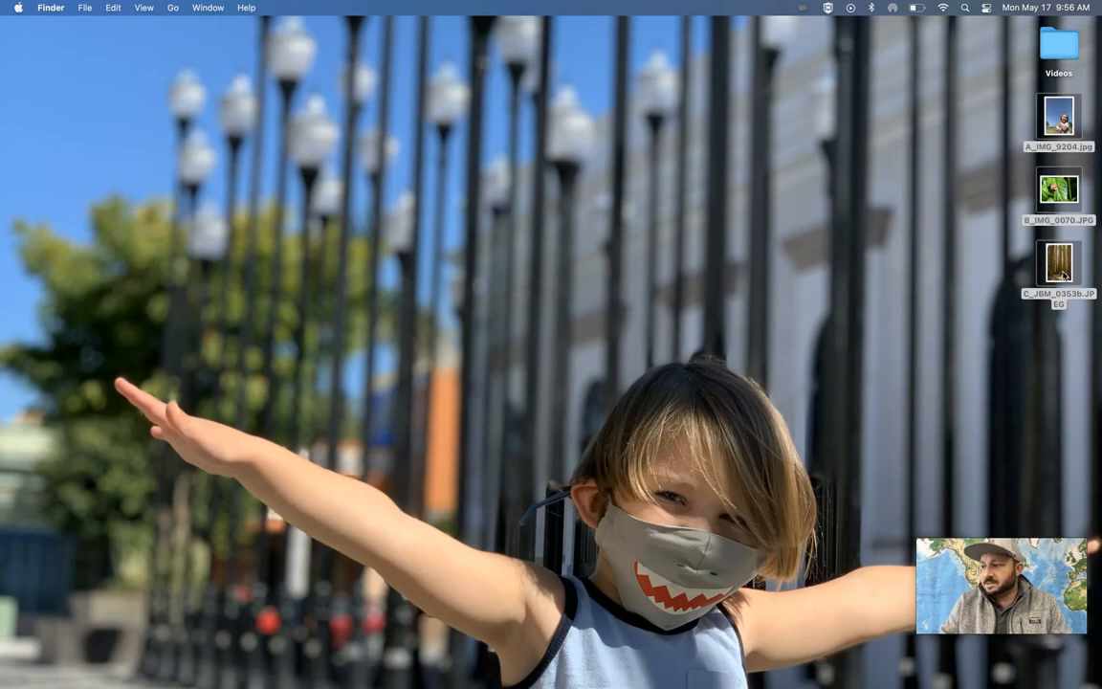
pyautogui.click(997, 151)
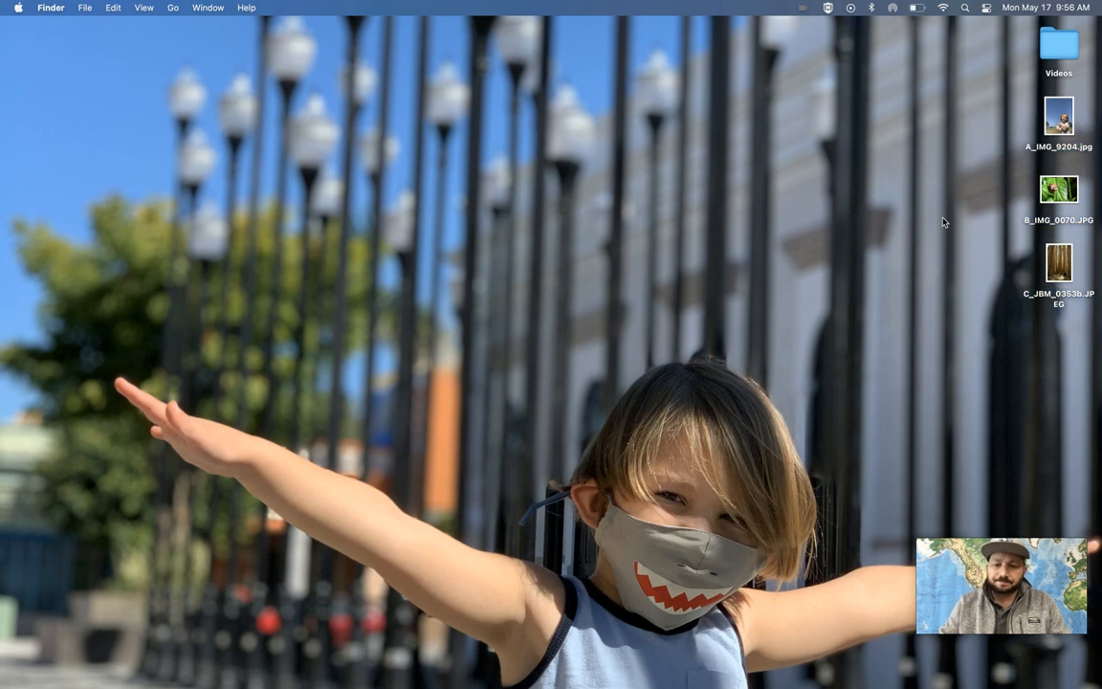
pyautogui.moveTo(571, 681)
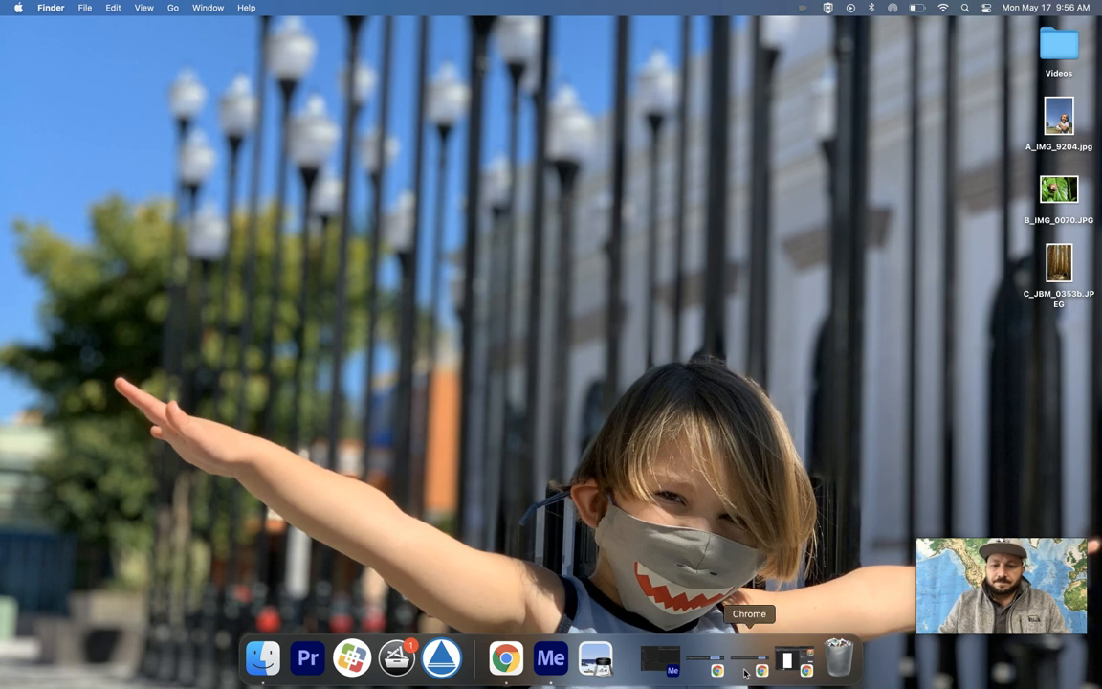
pyautogui.click(790, 659)
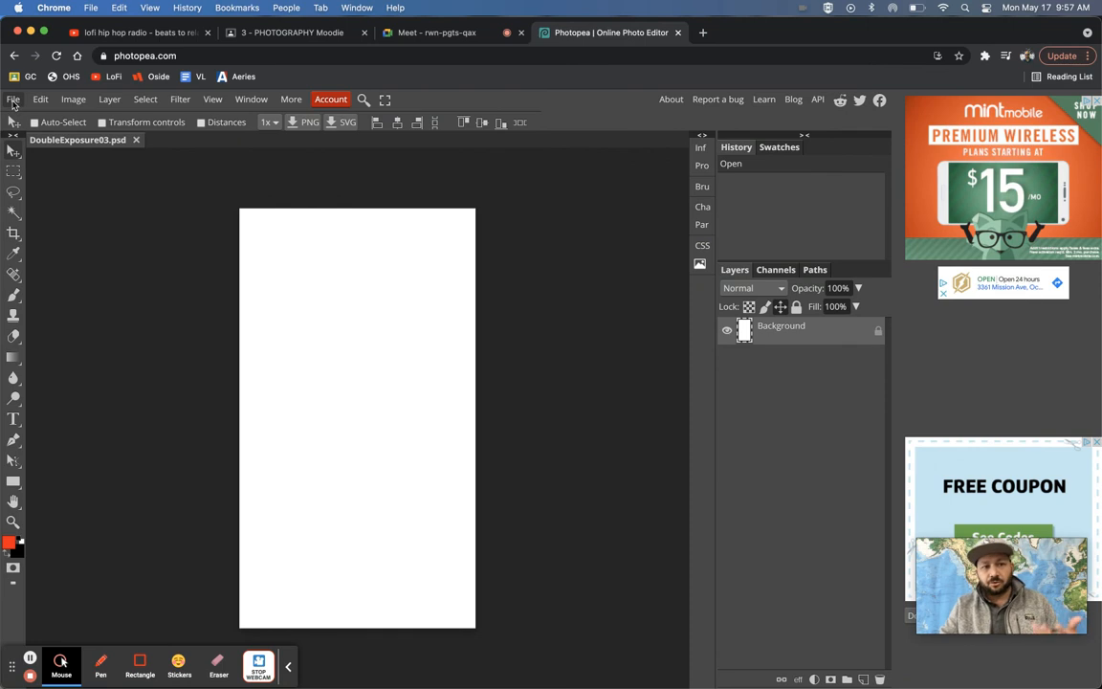
# Place the desktop photo A_IMG_9204.jpg into the project as a new layer
pyautogui.click(14, 100)
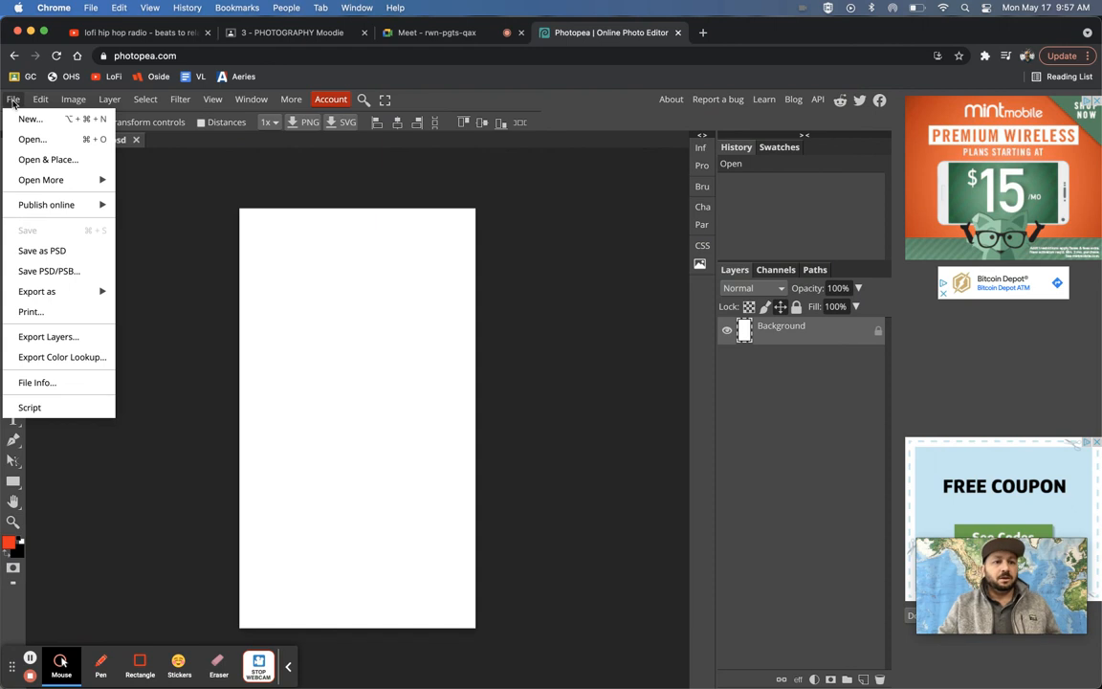
pyautogui.click(35, 159)
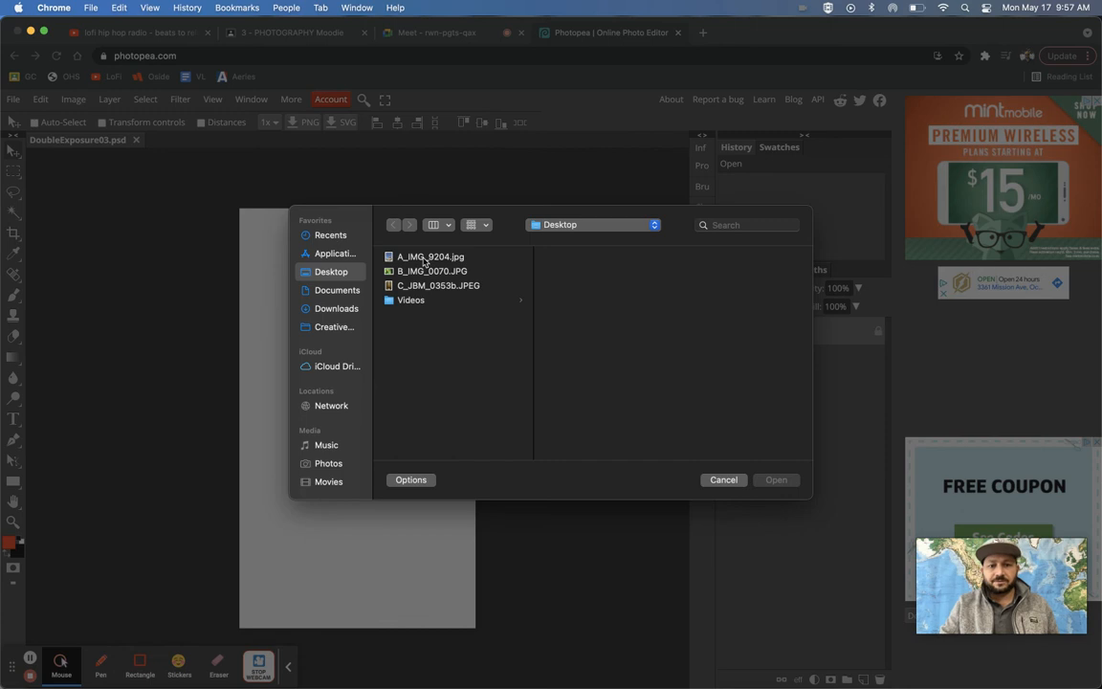
pyautogui.click(424, 260)
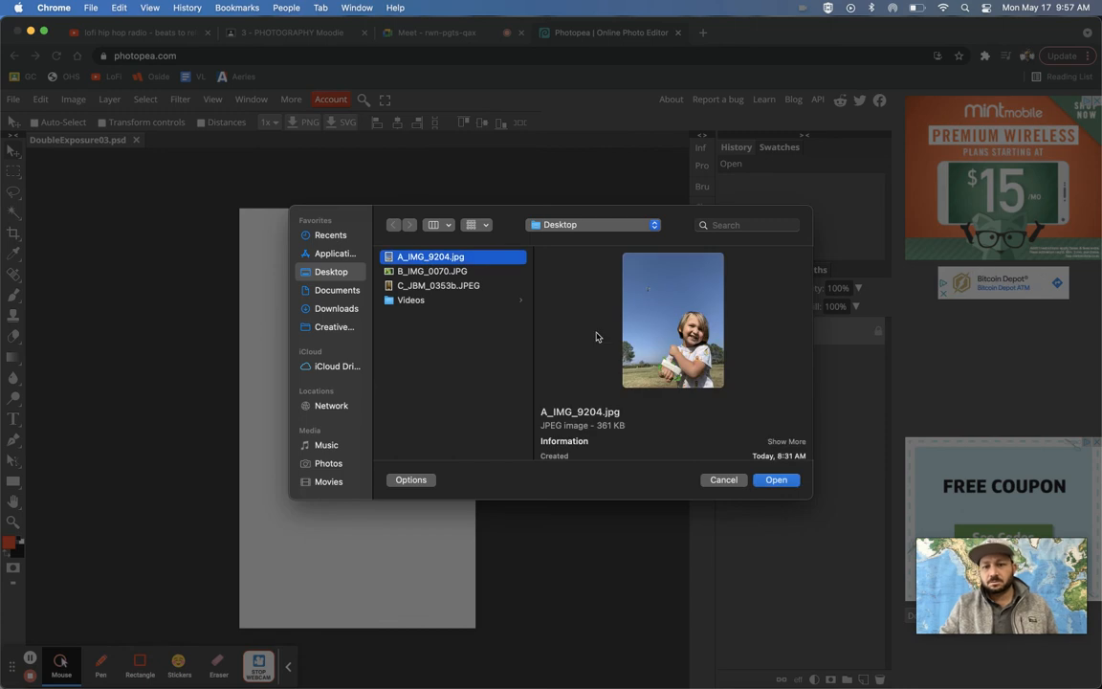
pyautogui.click(775, 480)
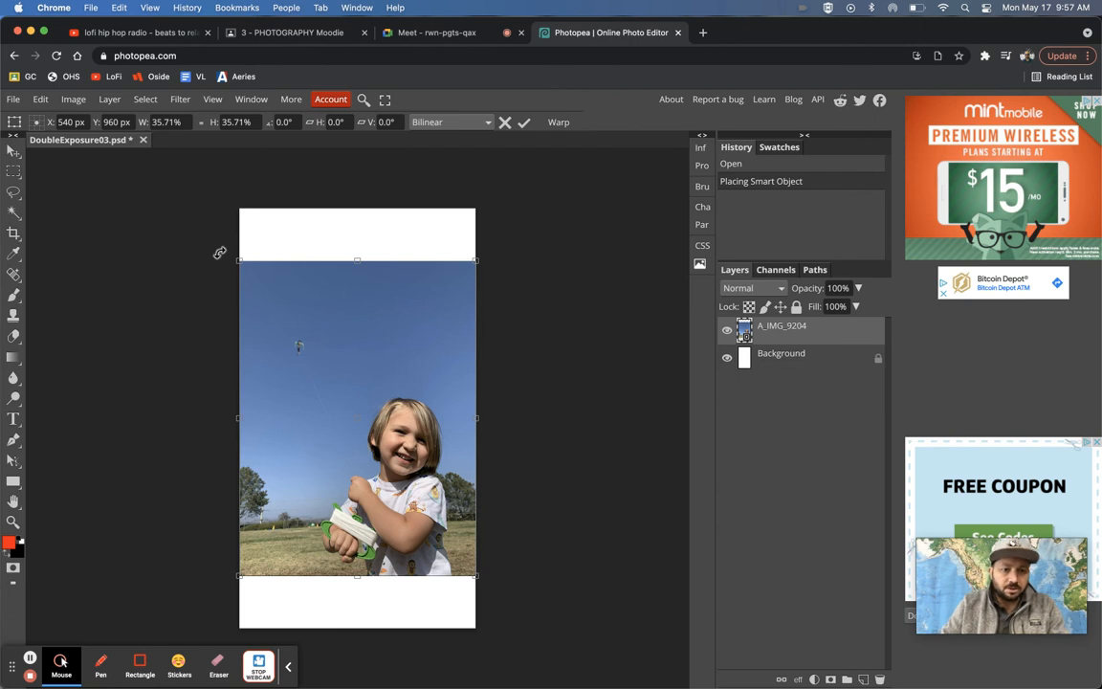
# Scale the placed A_IMG_9204 photo proportionally to about 52.7% so it covers the whole canvas, with the child toward the lower right
pyautogui.moveTo(240, 260); pyautogui.dragTo(198, 222)
pyautogui.moveTo(480, 574); pyautogui.dragTo(515, 614)
pyautogui.moveTo(392, 540)
pyautogui.mouseDown()
pyautogui.moveTo(381, 539)
pyautogui.moveTo(421, 539)
pyautogui.moveTo(392, 538)
pyautogui.mouseUp()
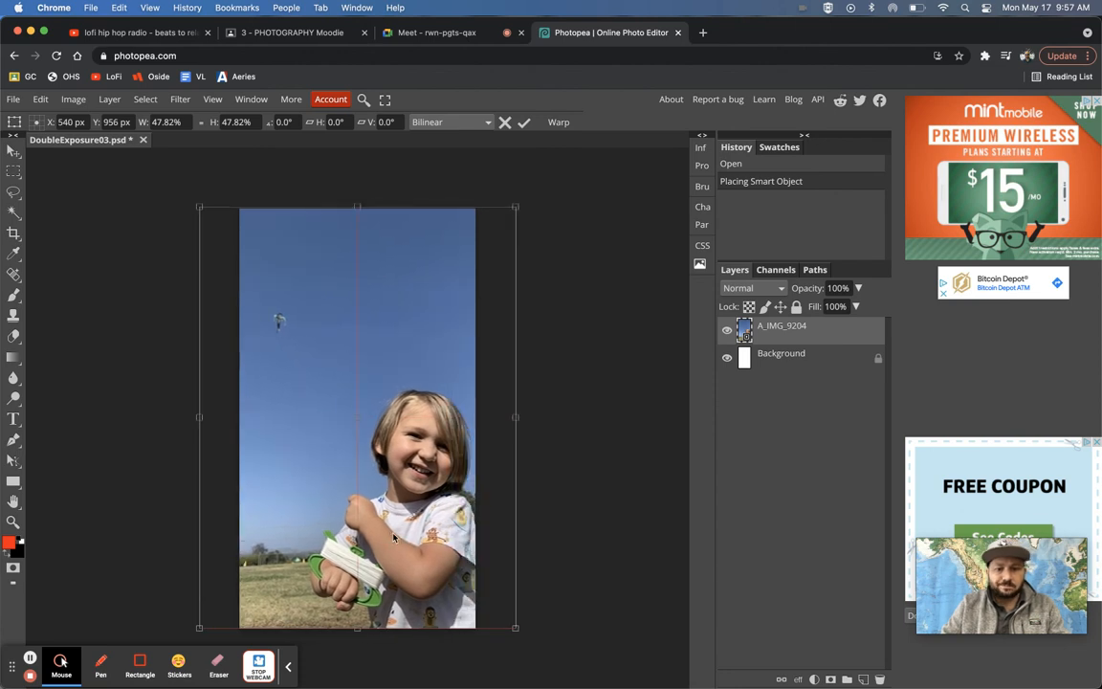
pyautogui.moveTo(185, 190); pyautogui.dragTo(167, 167)
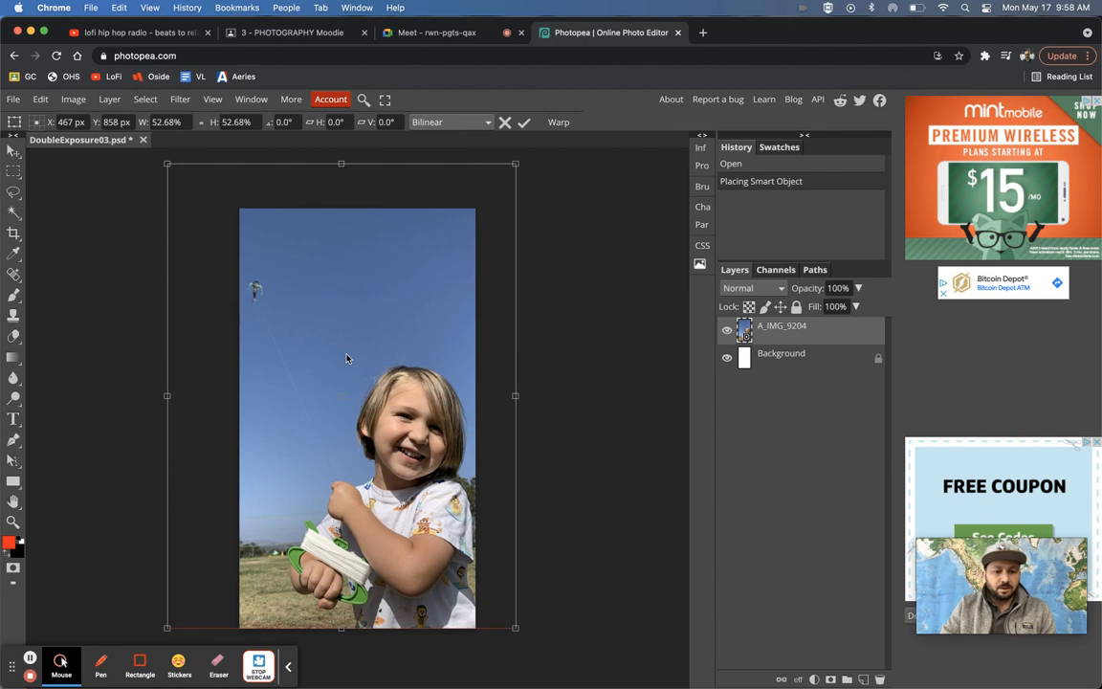
# Nudge the A_IMG_9204 photo down 15 px, apply the transform and rasterize its layer
pyautogui.press('Down')
pyautogui.press('Down')
pyautogui.press('Down')
pyautogui.press('Down')
pyautogui.press('Down')
pyautogui.press('Down')
pyautogui.press('Down')
pyautogui.press('Down')
pyautogui.press('Down')
pyautogui.press('Down')
pyautogui.press('Down')
pyautogui.press('Down')
pyautogui.press('Down')
pyautogui.press('Down')
pyautogui.press('Down')
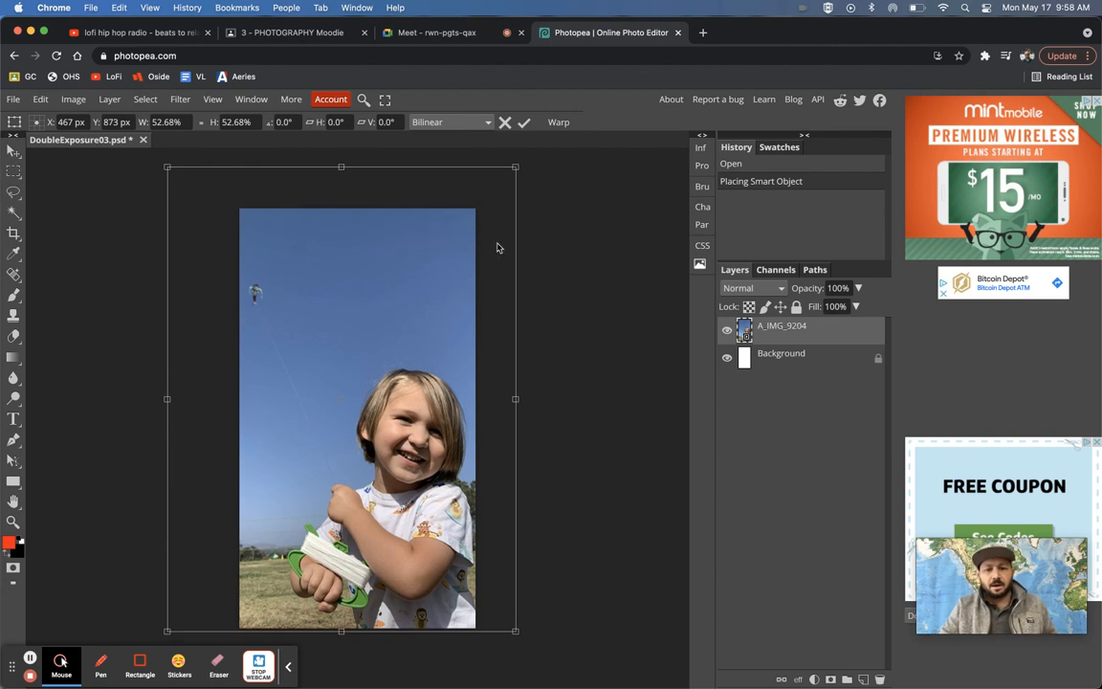
pyautogui.click(524, 125)
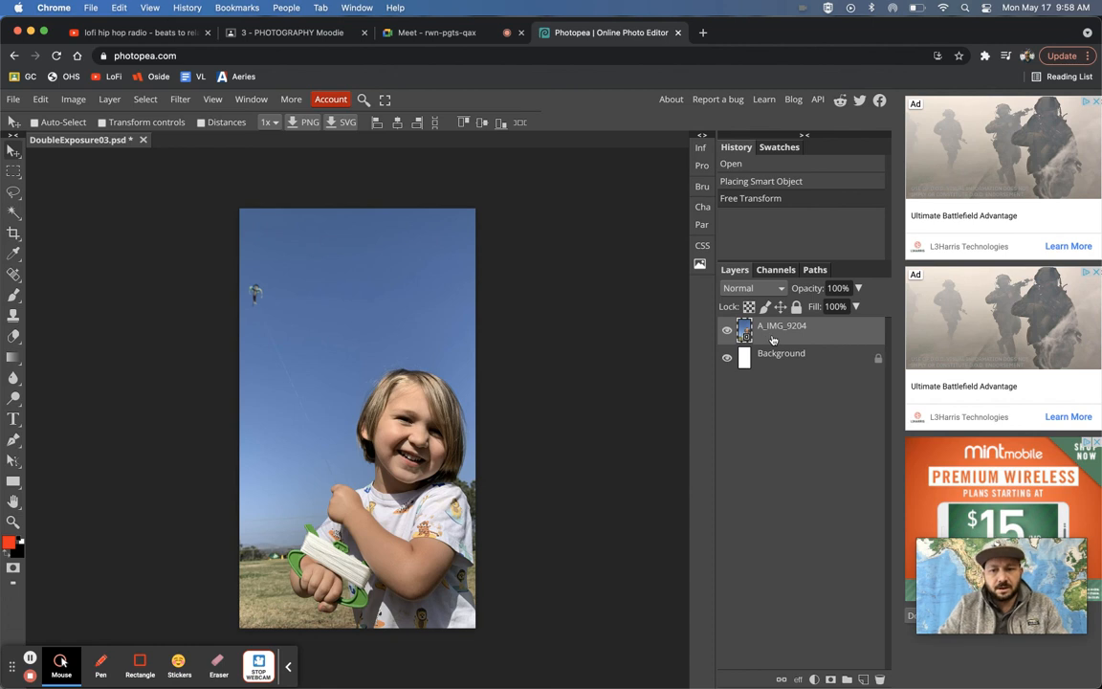
pyautogui.click(109, 100)
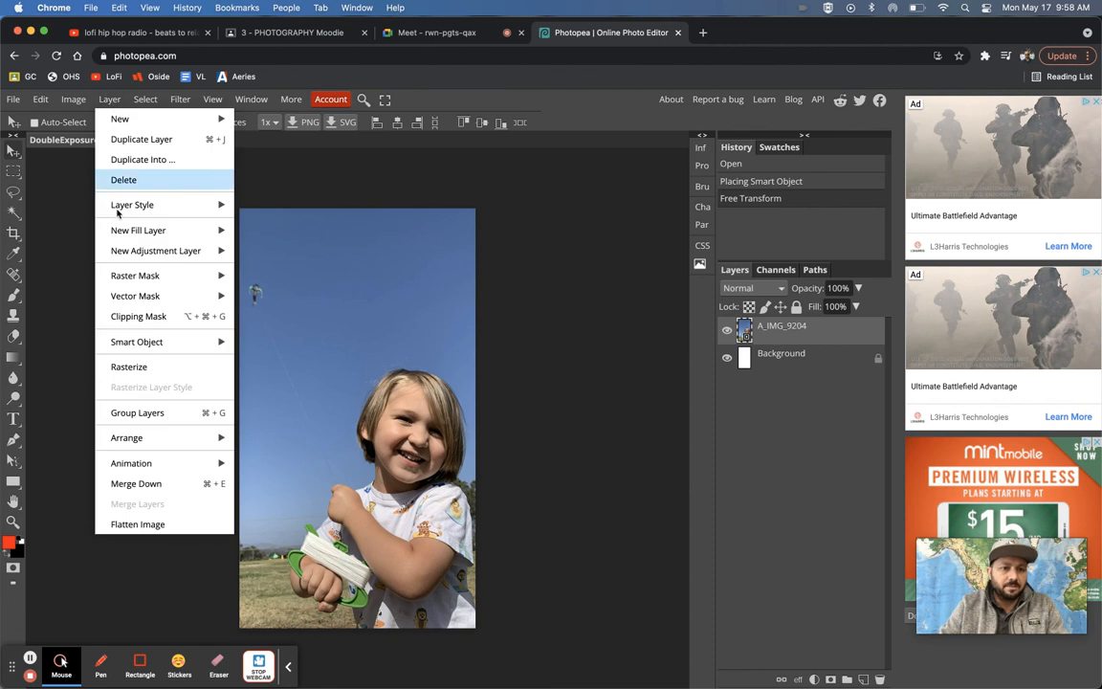
pyautogui.click(143, 366)
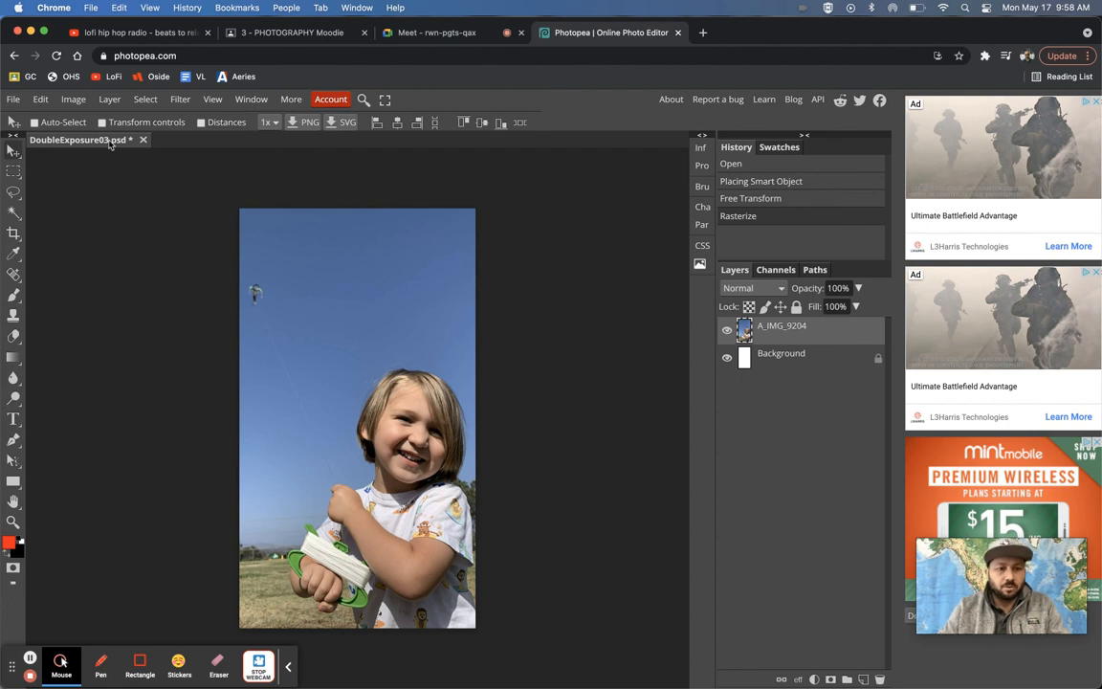
# Place the frog photo B_IMG_0070.JPG from the desktop as a layer above A_IMG_9204
pyautogui.click(13, 99)
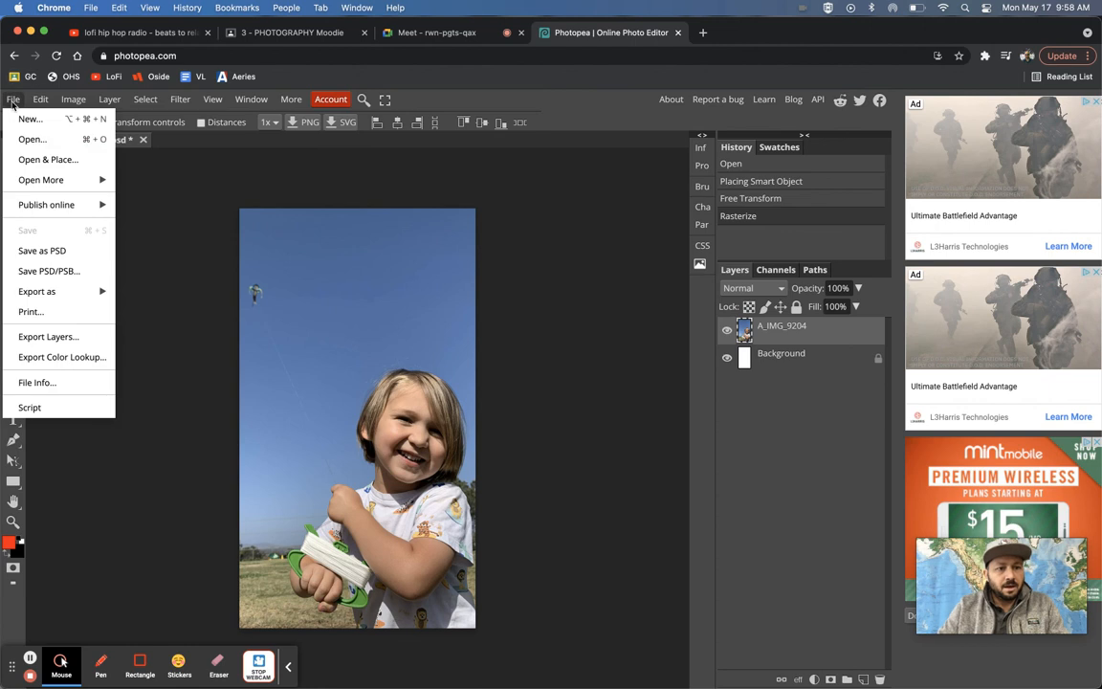
pyautogui.click(38, 148)
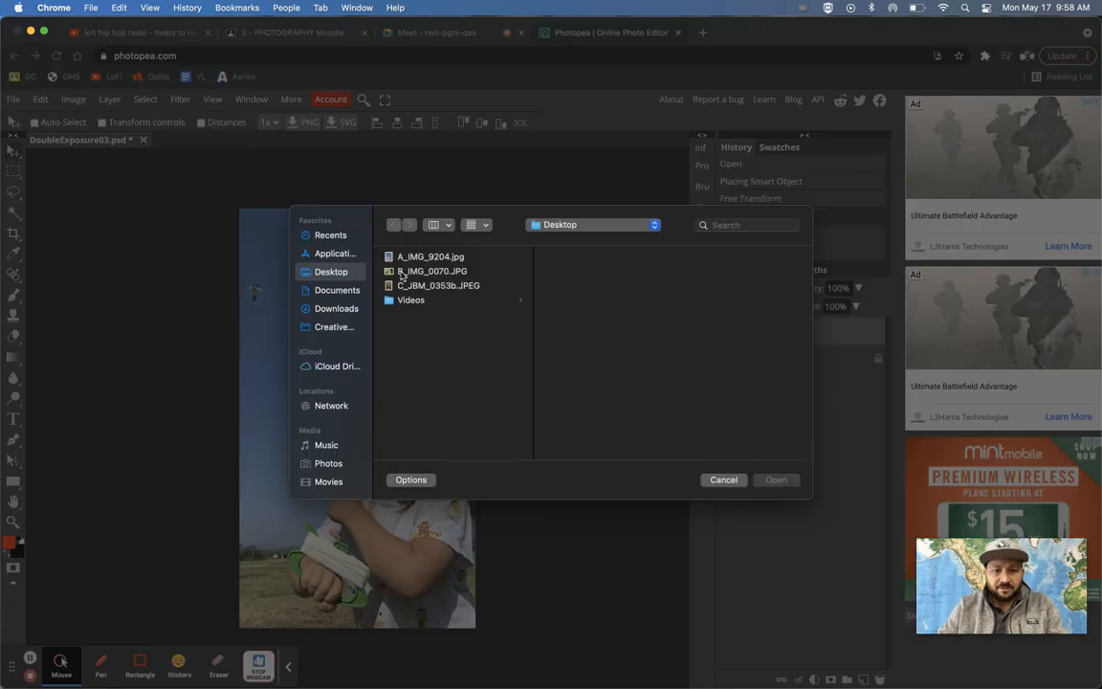
pyautogui.click(402, 274)
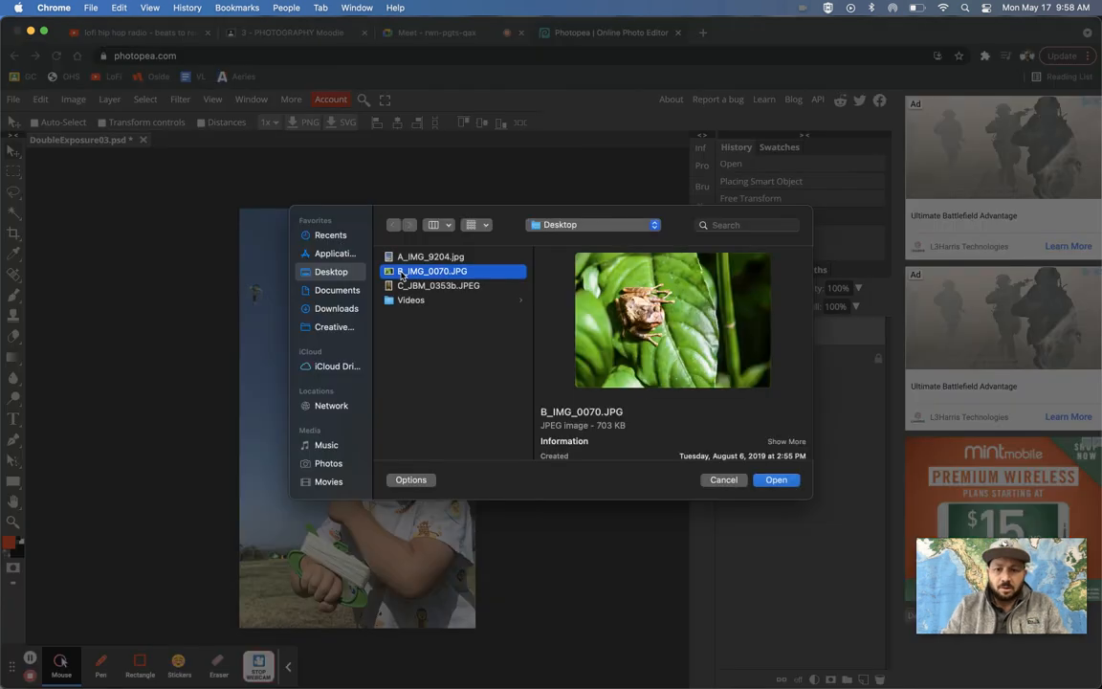
pyautogui.doubleClick(402, 273)
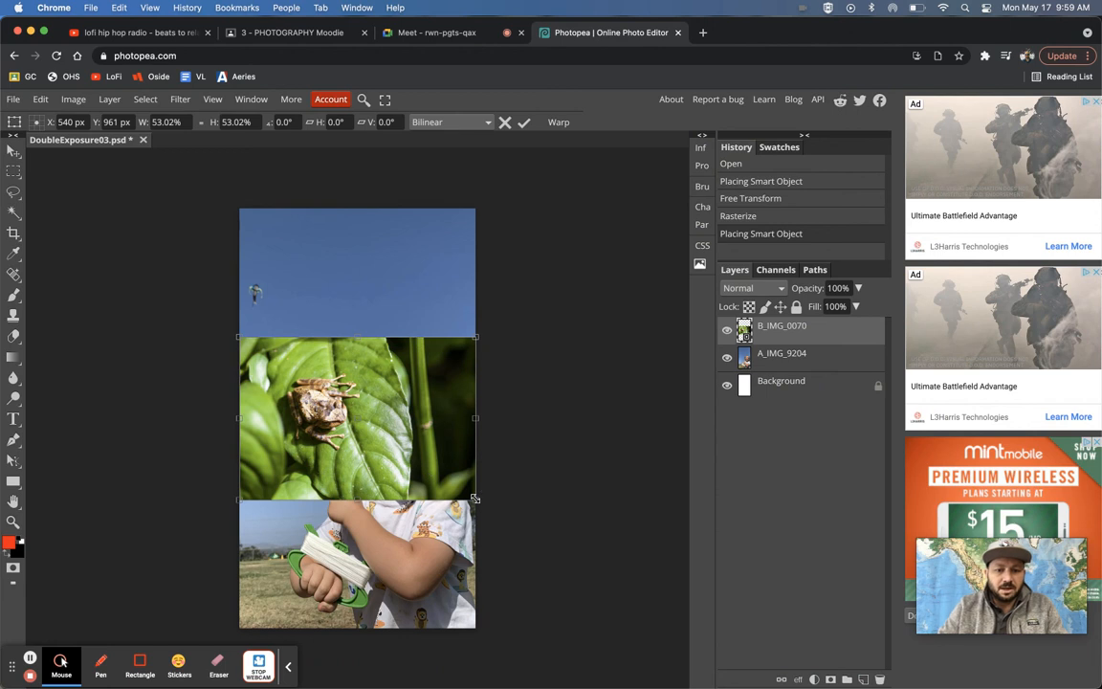
# Enlarge the frog photo to about 140% to fill the canvas and move it to about X 804, Y 960 px so the whole frog shows
pyautogui.moveTo(475, 498); pyautogui.dragTo(667, 633)
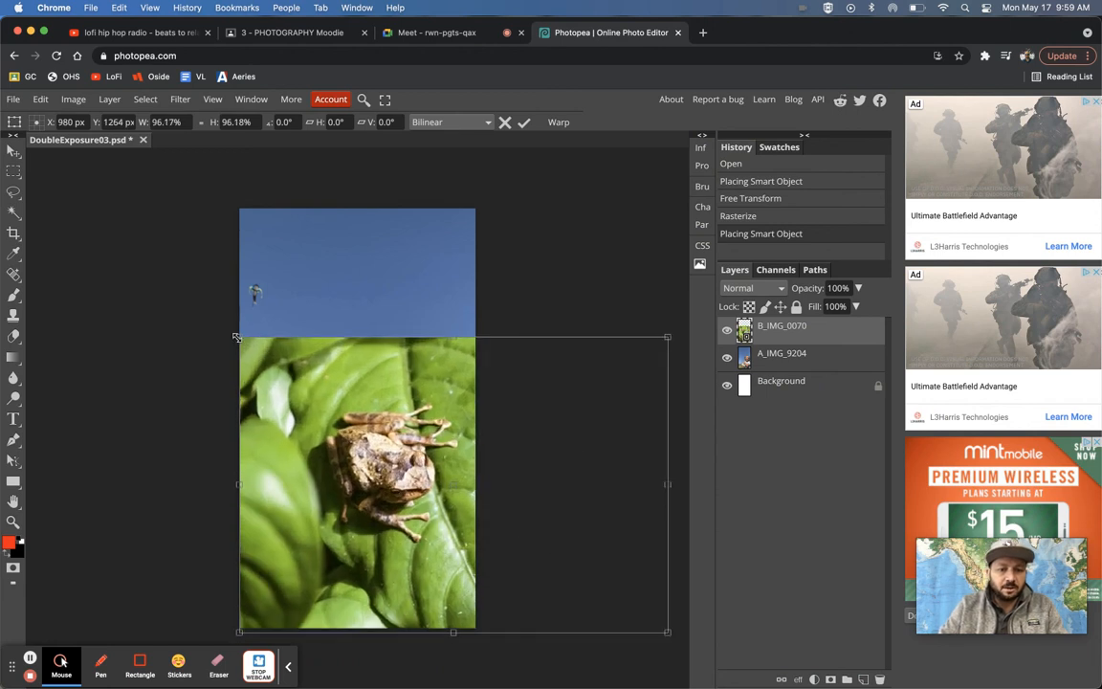
pyautogui.moveTo(239, 336); pyautogui.dragTo(43, 170)
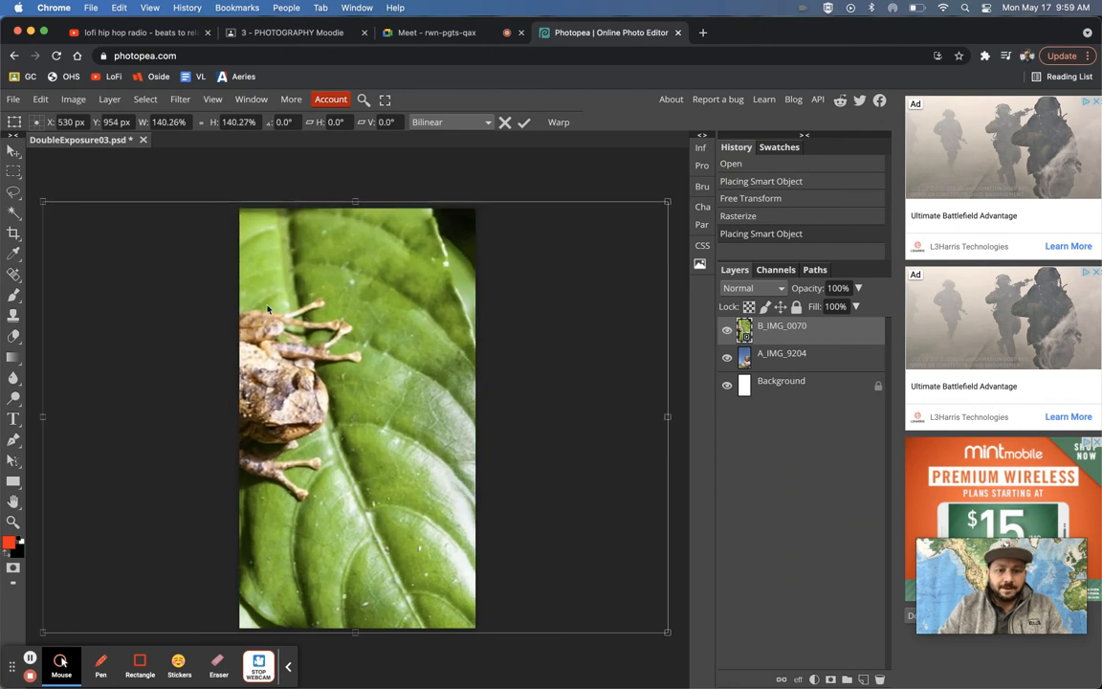
pyautogui.moveTo(295, 303); pyautogui.dragTo(344, 306)
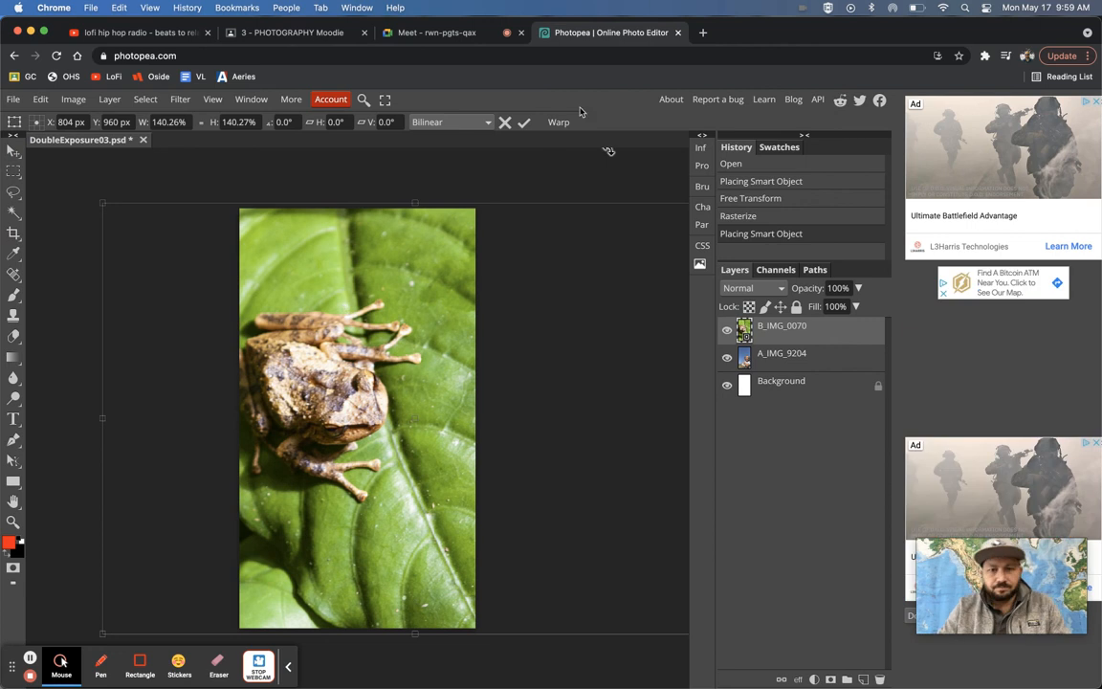
pyautogui.click(523, 126)
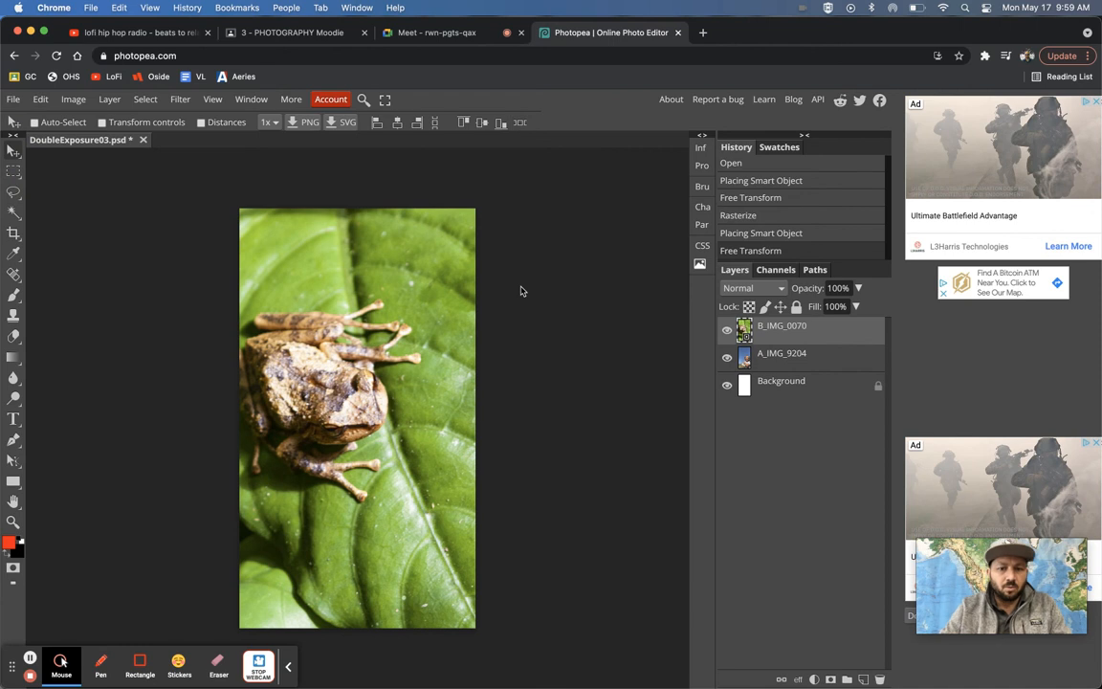
# Rasterize the B_IMG_0070 layer and select the Background layer
pyautogui.hscroll(-3, 622, 376)
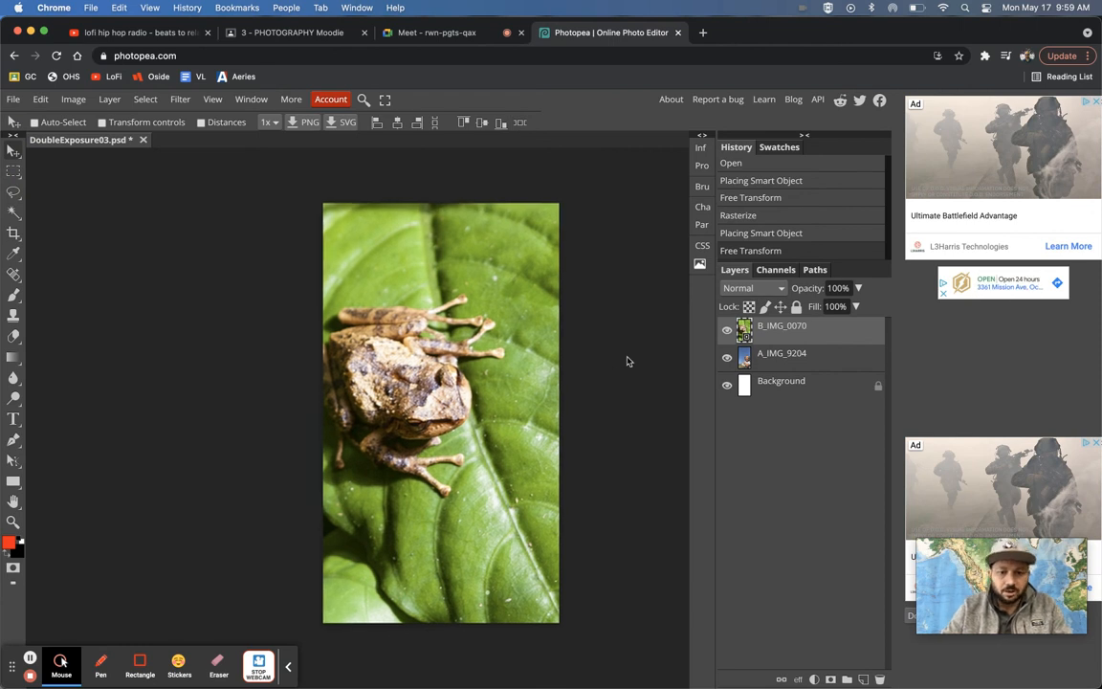
pyautogui.hscroll(2, 628, 361)
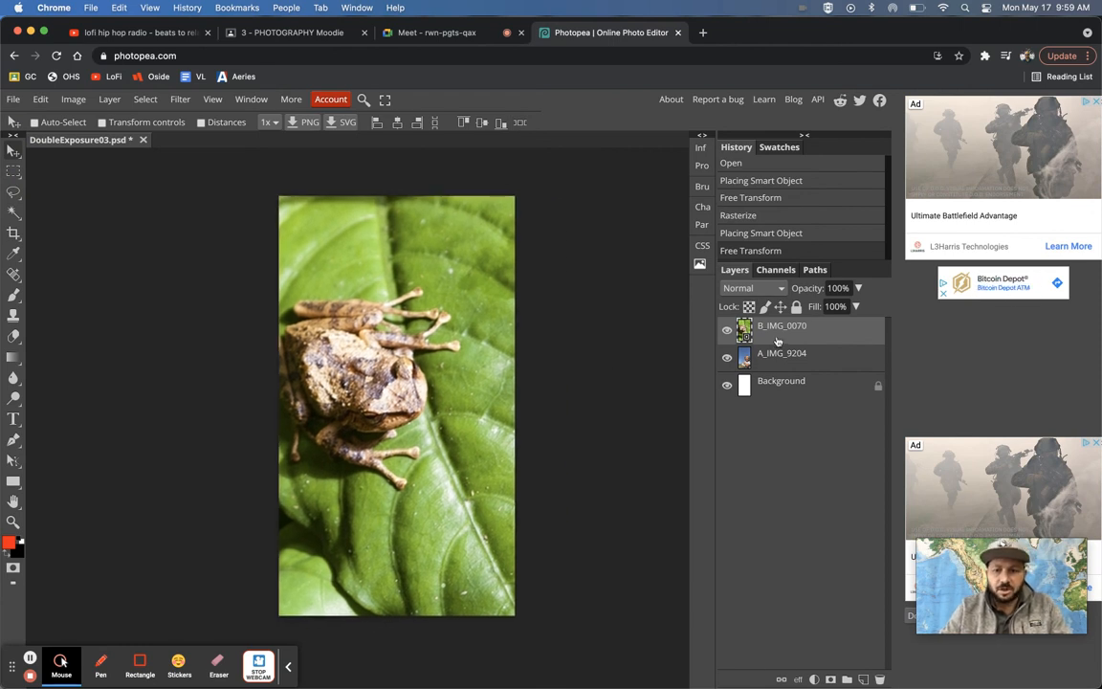
pyautogui.click(109, 99)
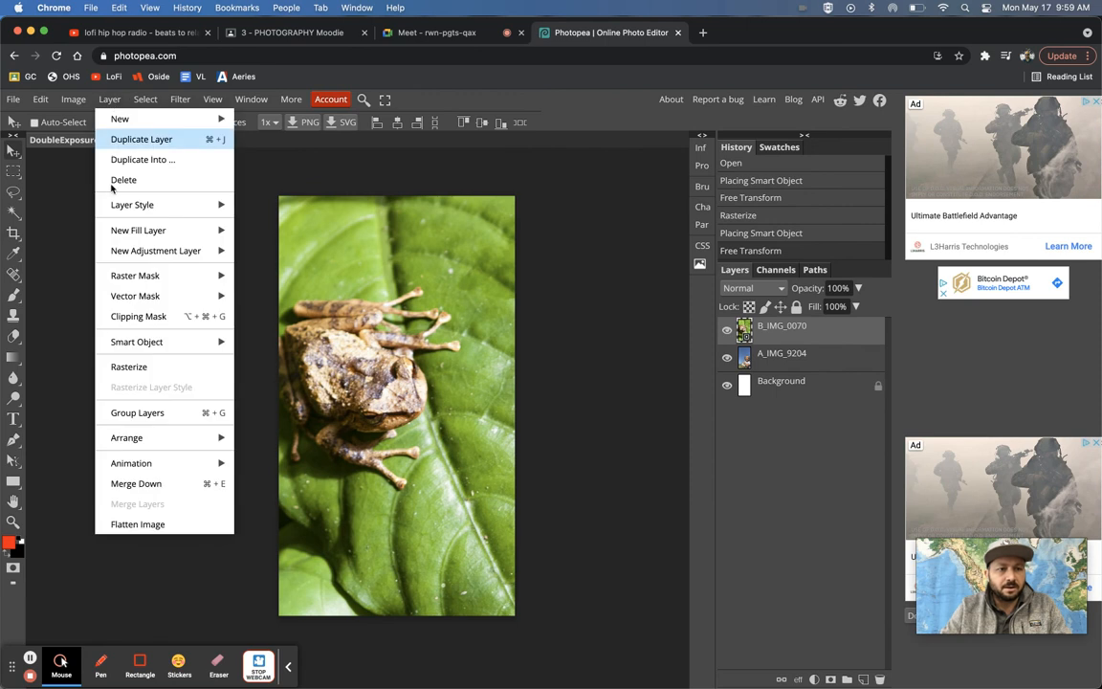
pyautogui.click(144, 367)
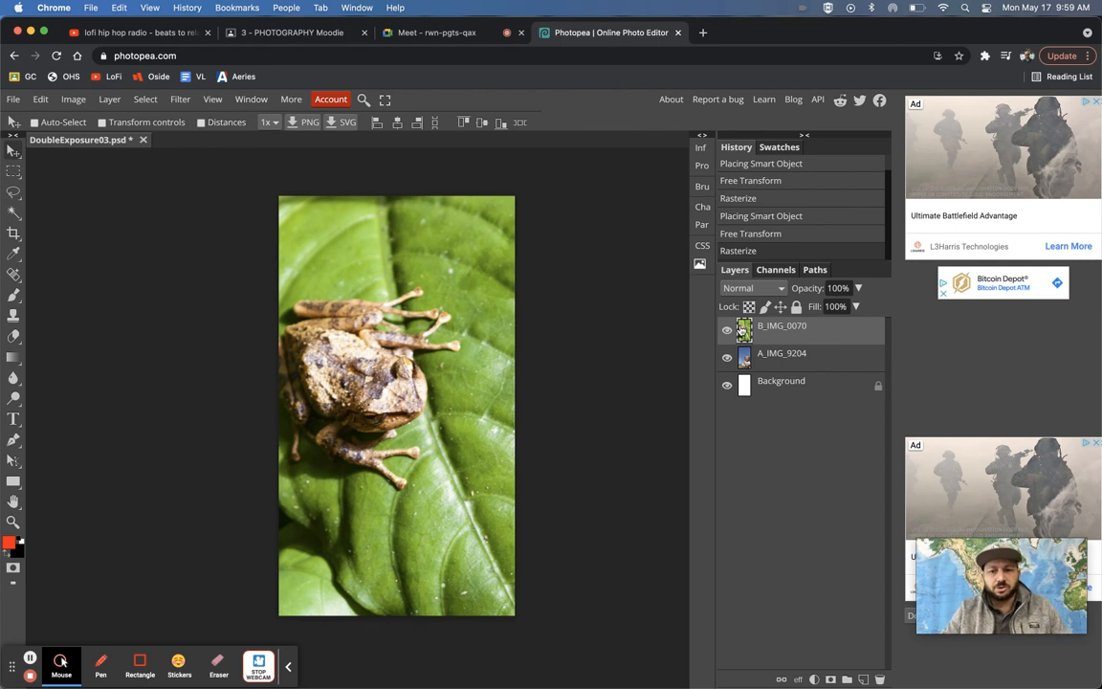
pyautogui.click(783, 363)
pyautogui.click(782, 394)
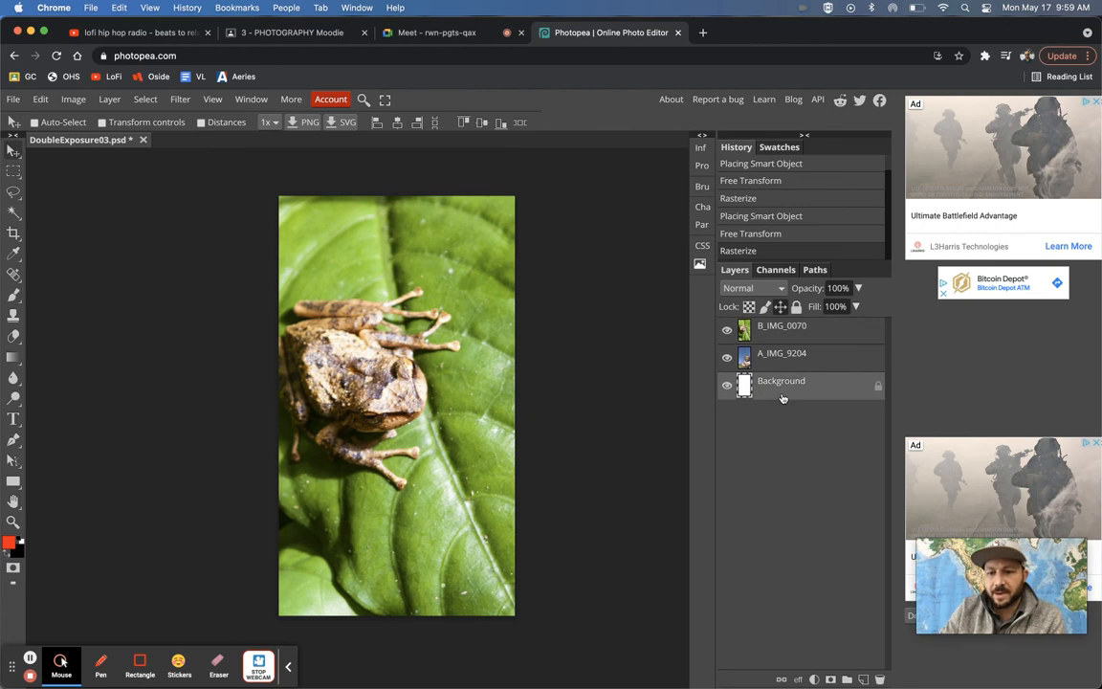
# Toggle the B_IMG_0070 layer's visibility to compare it with the photo beneath, and lower its opacity to 43%
pyautogui.click(783, 356)
pyautogui.click(783, 331)
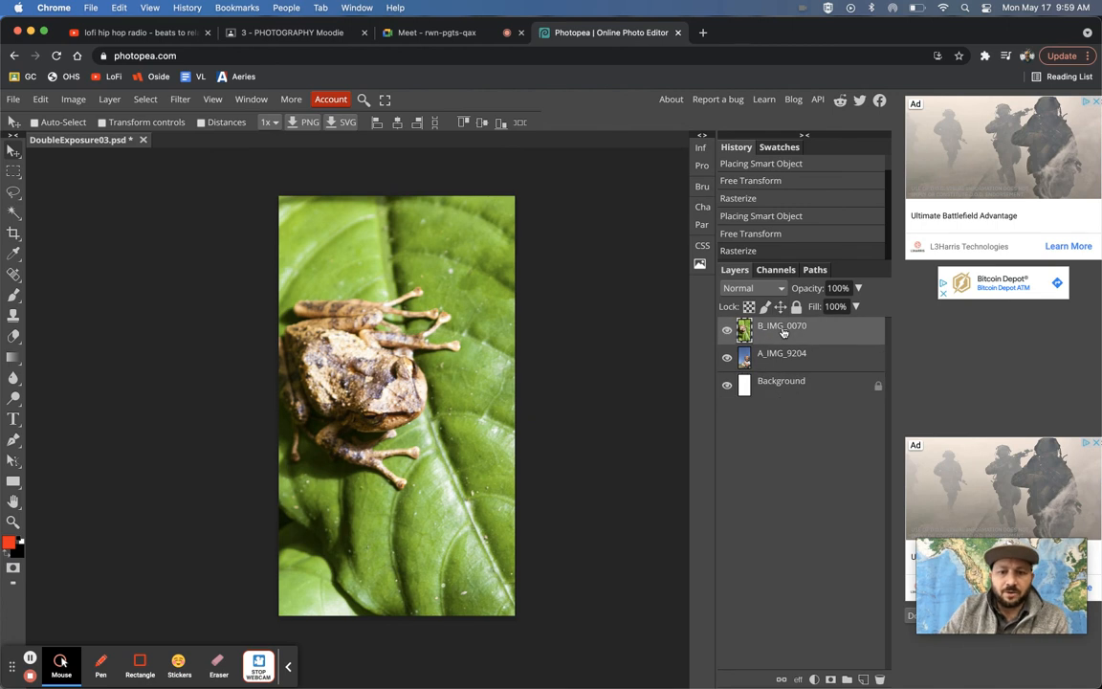
pyautogui.click(727, 330)
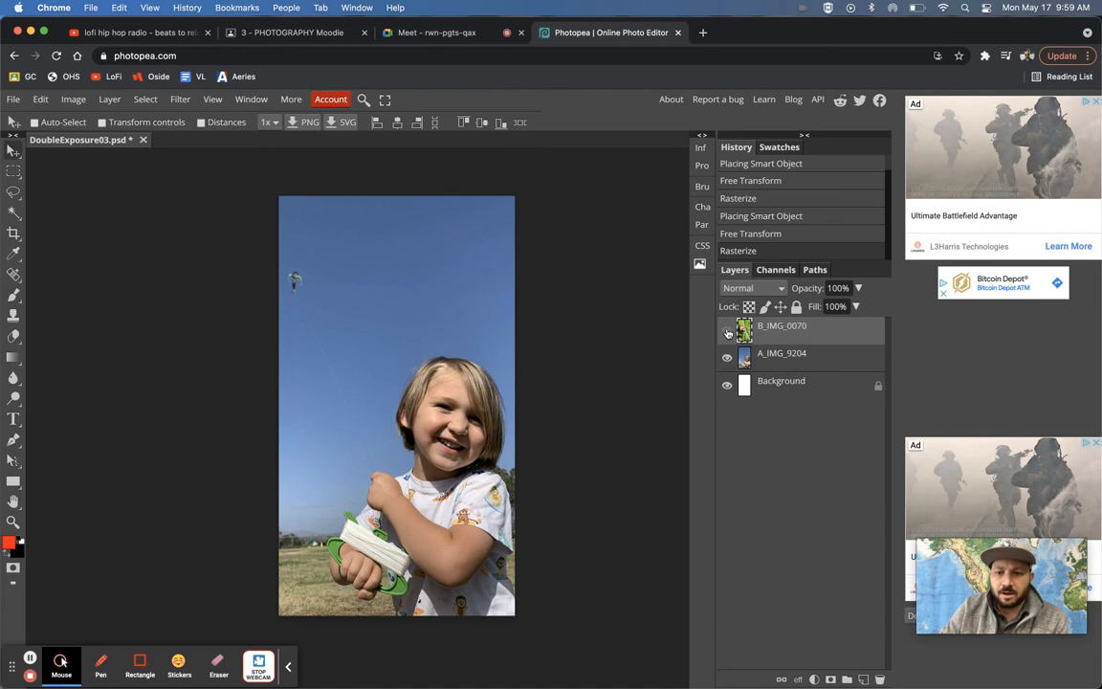
pyautogui.click(726, 331)
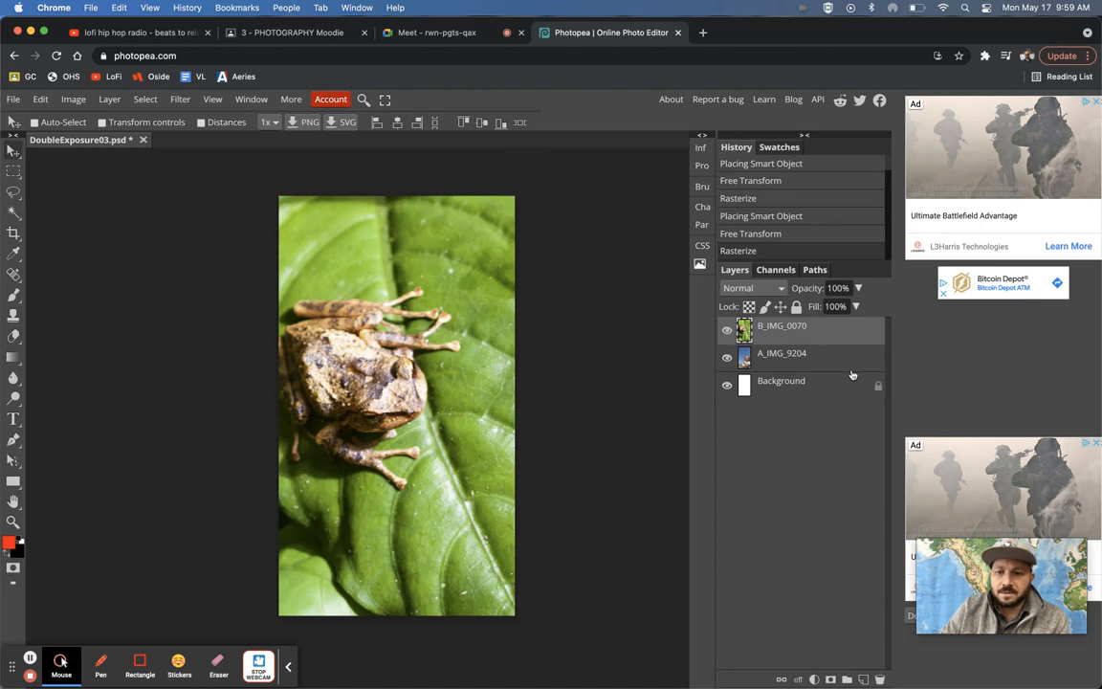
pyautogui.click(837, 287)
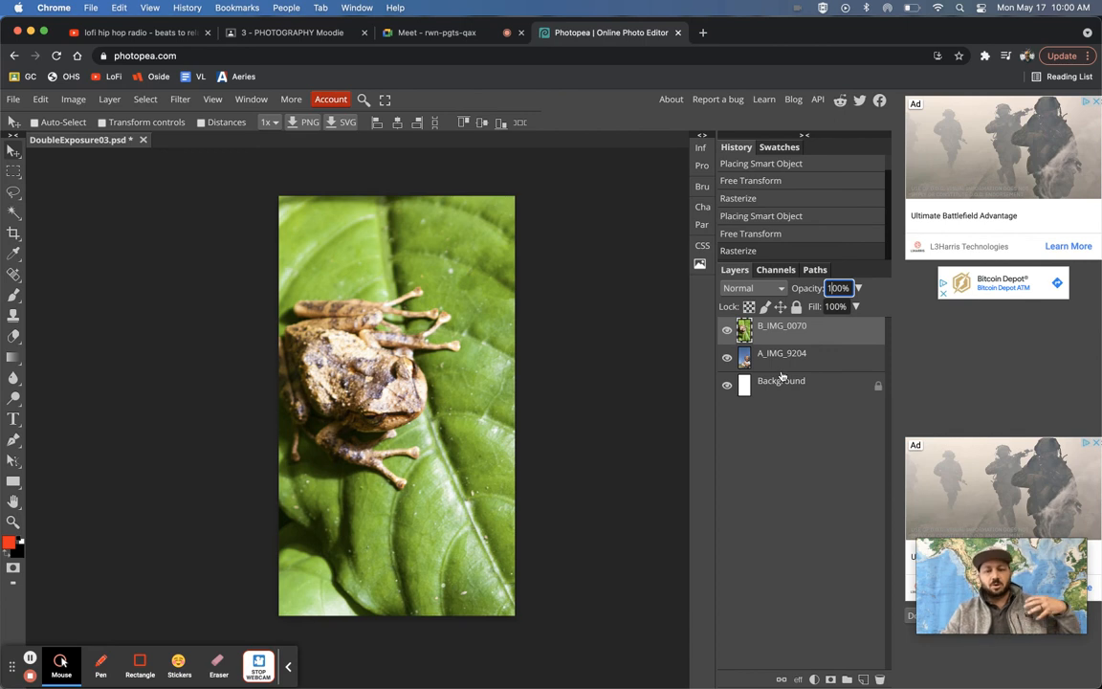
pyautogui.click(858, 288)
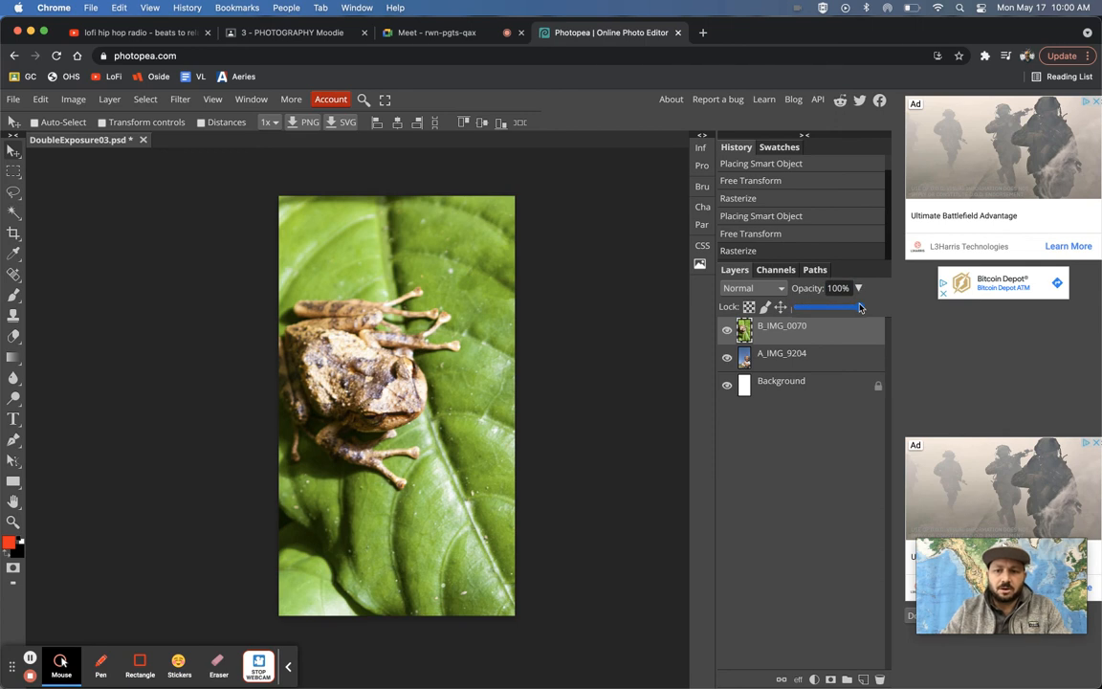
pyautogui.moveTo(860, 306); pyautogui.dragTo(821, 309)
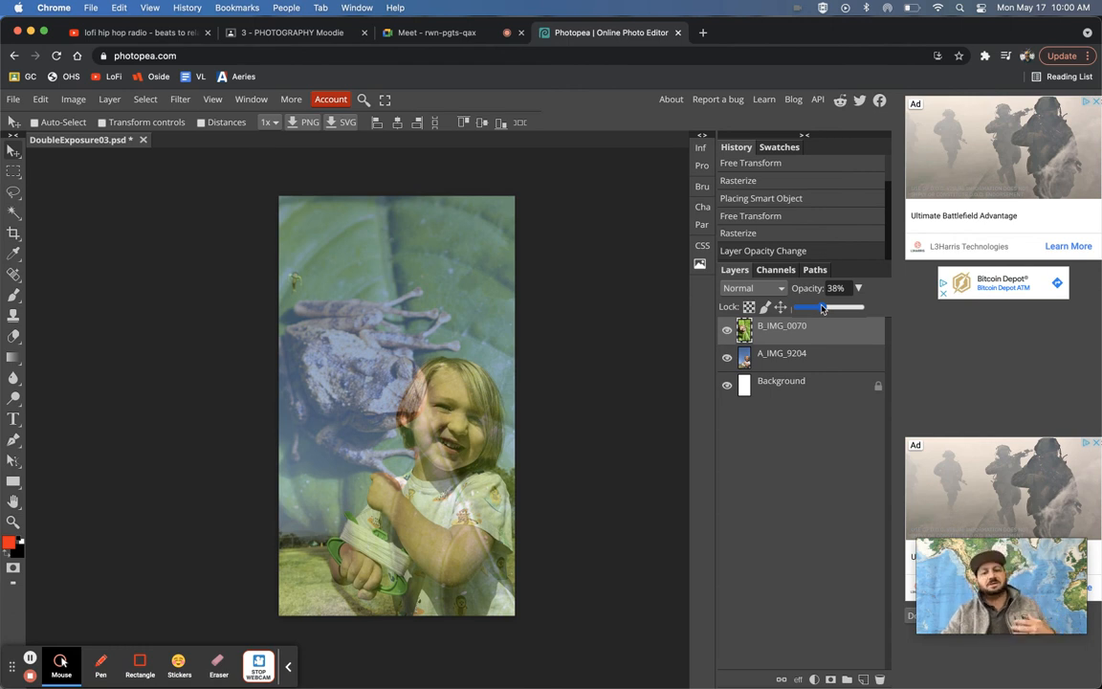
pyautogui.moveTo(821, 308)
pyautogui.mouseDown()
pyautogui.moveTo(808, 308)
pyautogui.moveTo(847, 307)
pyautogui.moveTo(826, 307)
pyautogui.mouseUp()
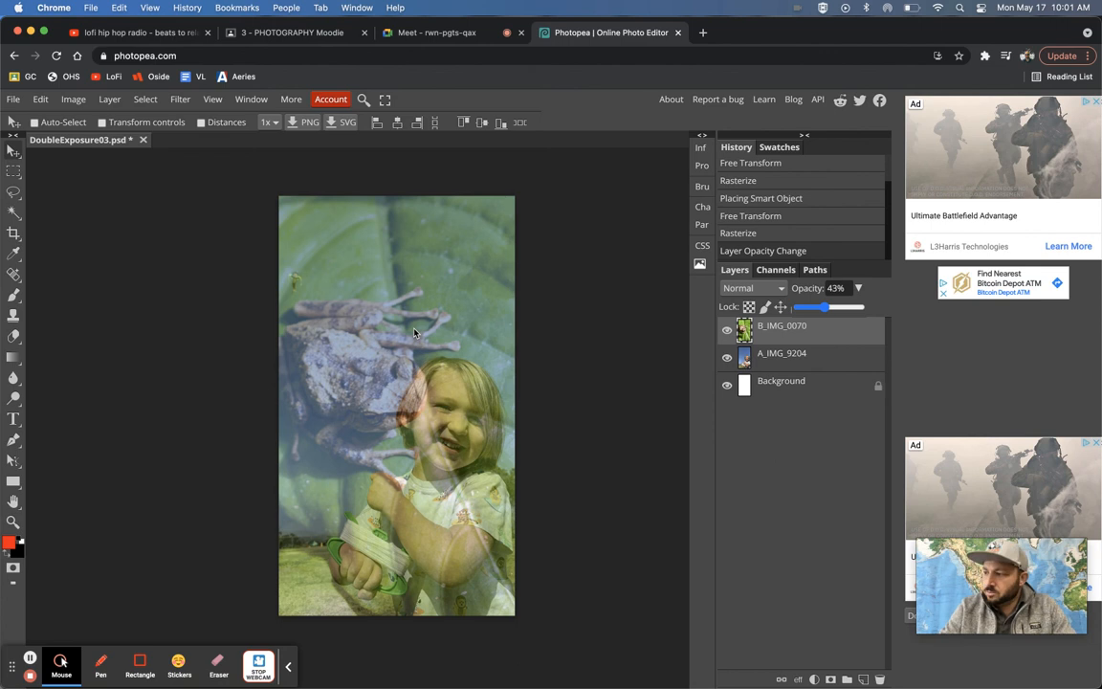
# Place the forest photo C_JBM_0353b.JPEG from the desktop as a new layer above B_IMG_0070
pyautogui.click(13, 100)
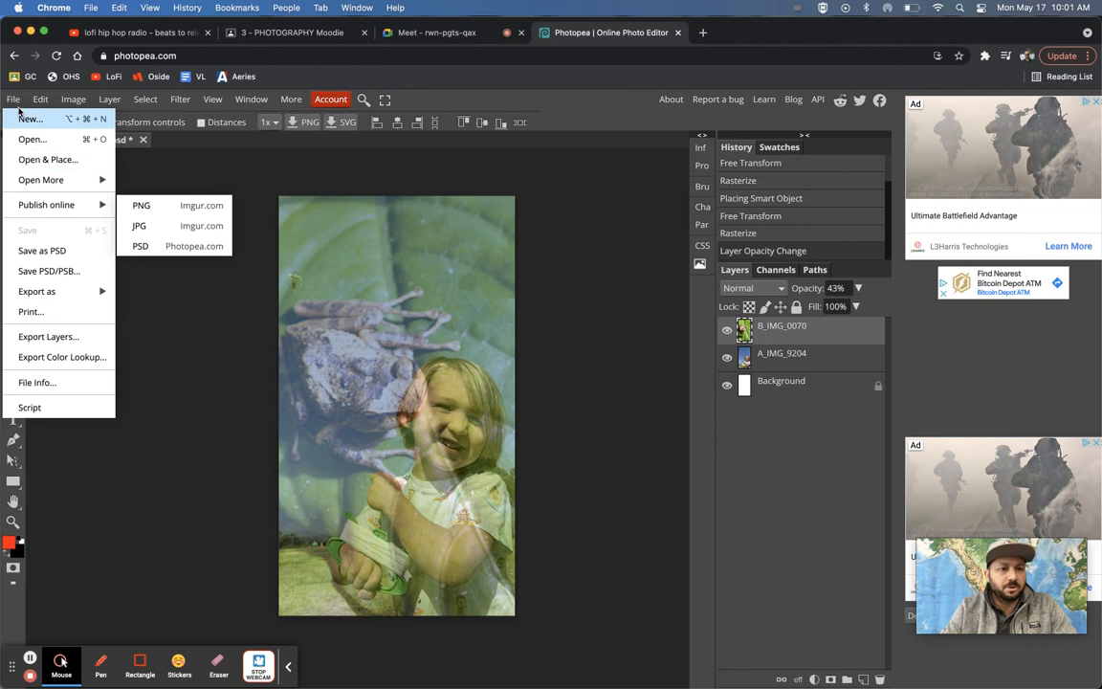
pyautogui.click(55, 159)
pyautogui.click(438, 287)
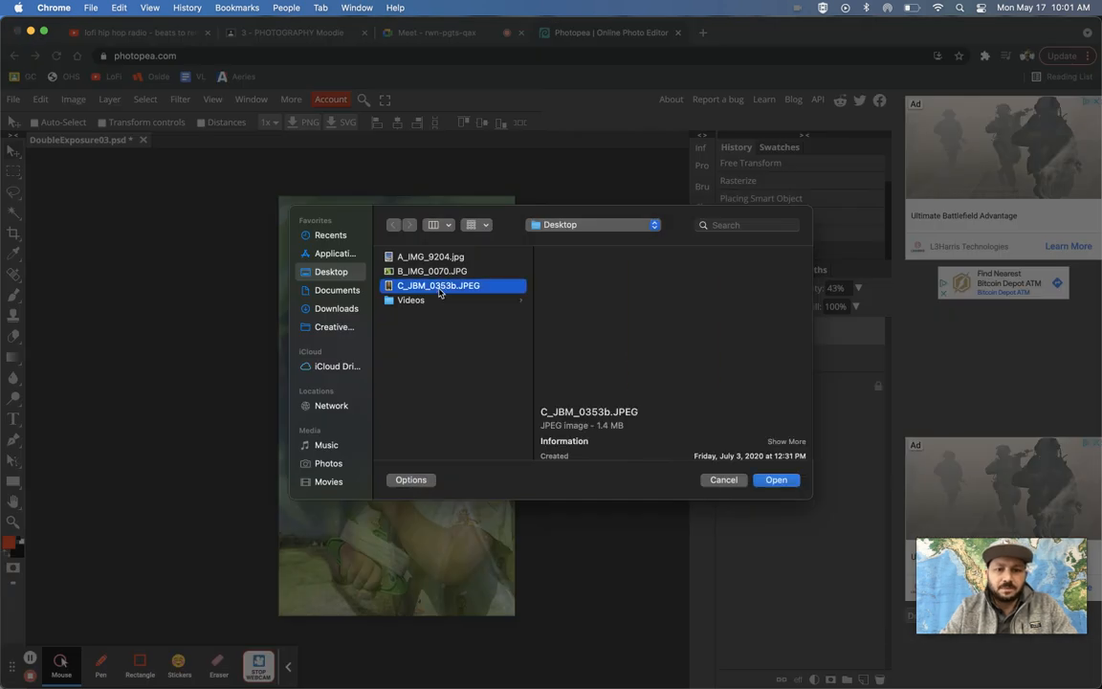
pyautogui.doubleClick(439, 287)
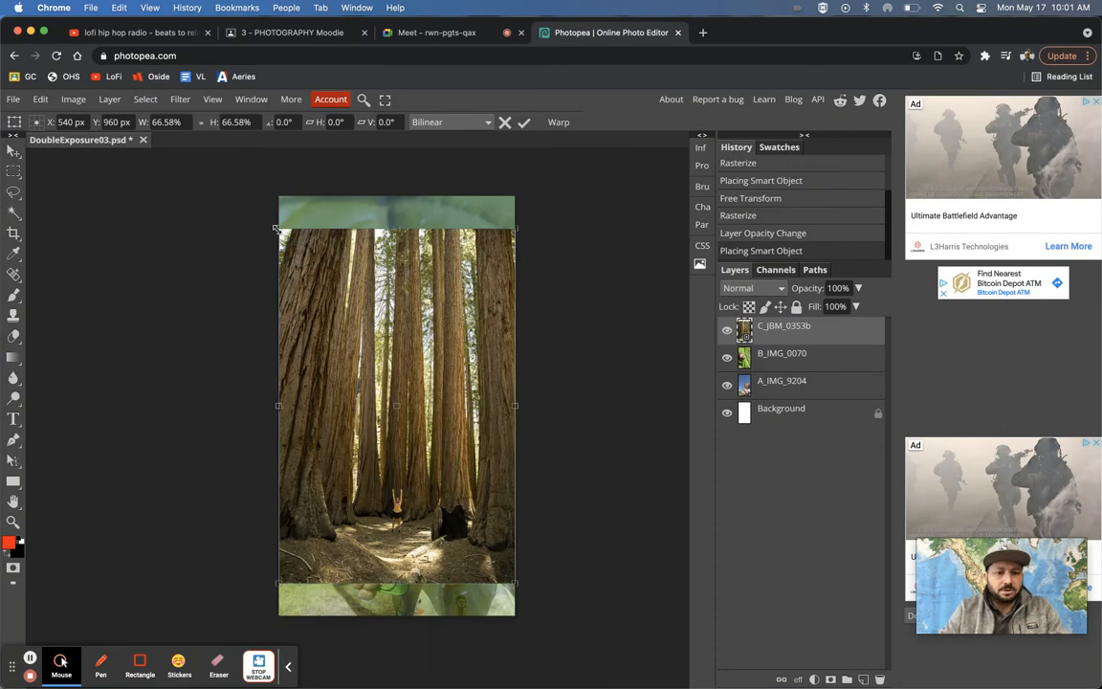
# Enlarge the forest photo to about 80%, centred at about X 540, Y 961 px to cover the canvas, and rasterize its layer
pyautogui.moveTo(253, 213); pyautogui.dragTo(252, 205)
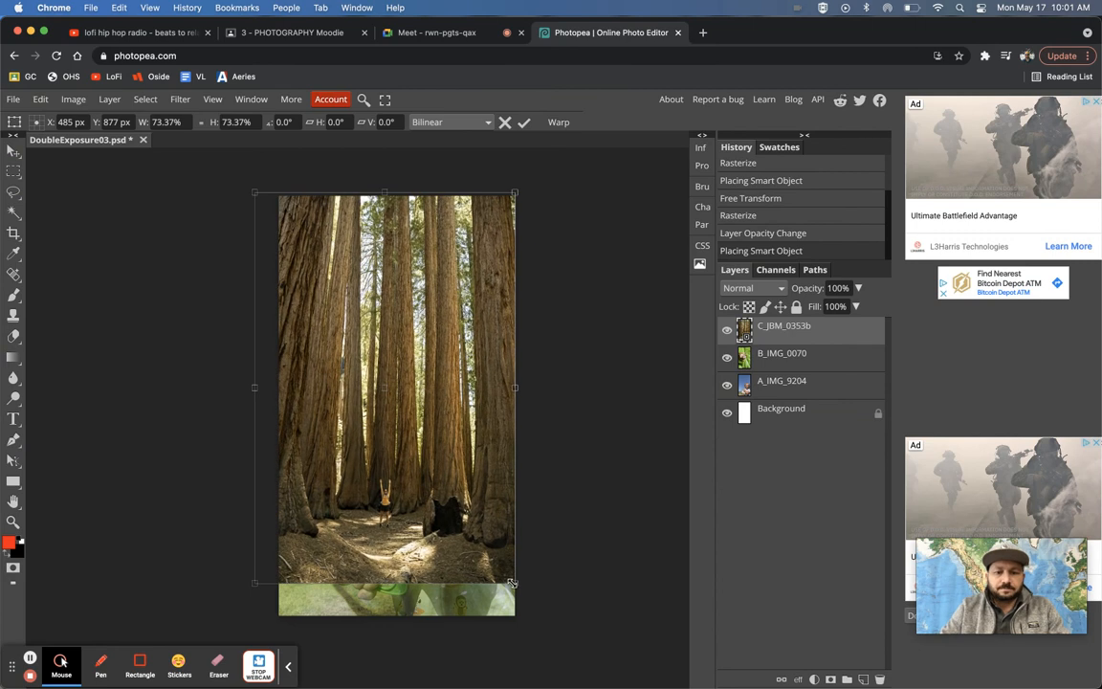
pyautogui.moveTo(515, 581); pyautogui.dragTo(538, 610)
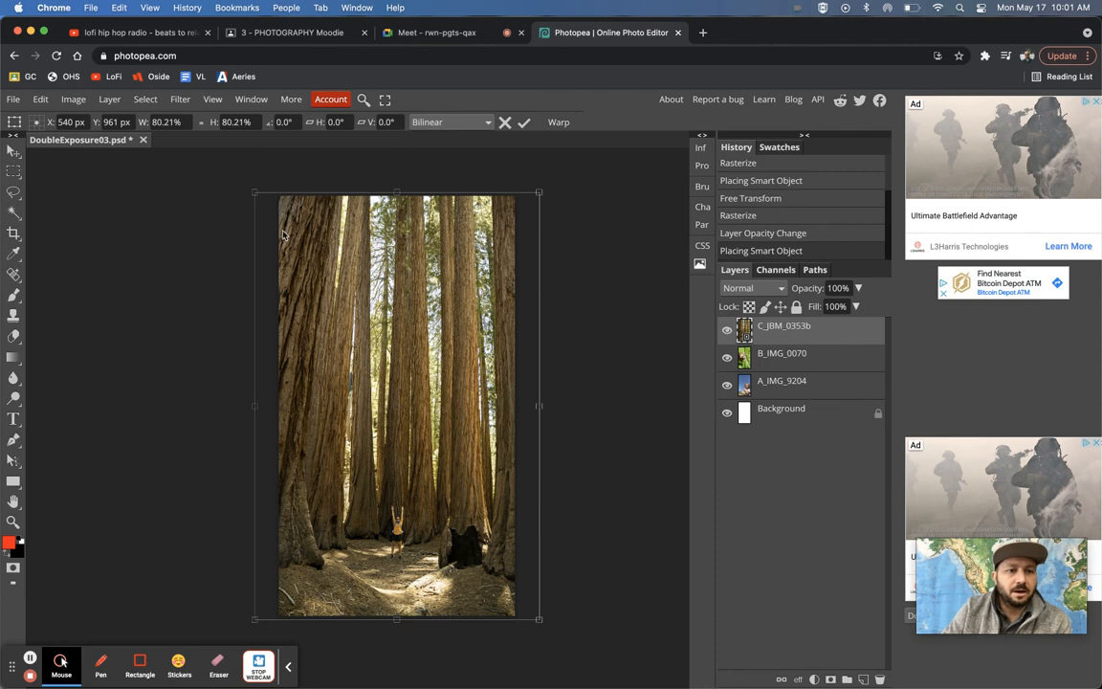
pyautogui.click(109, 98)
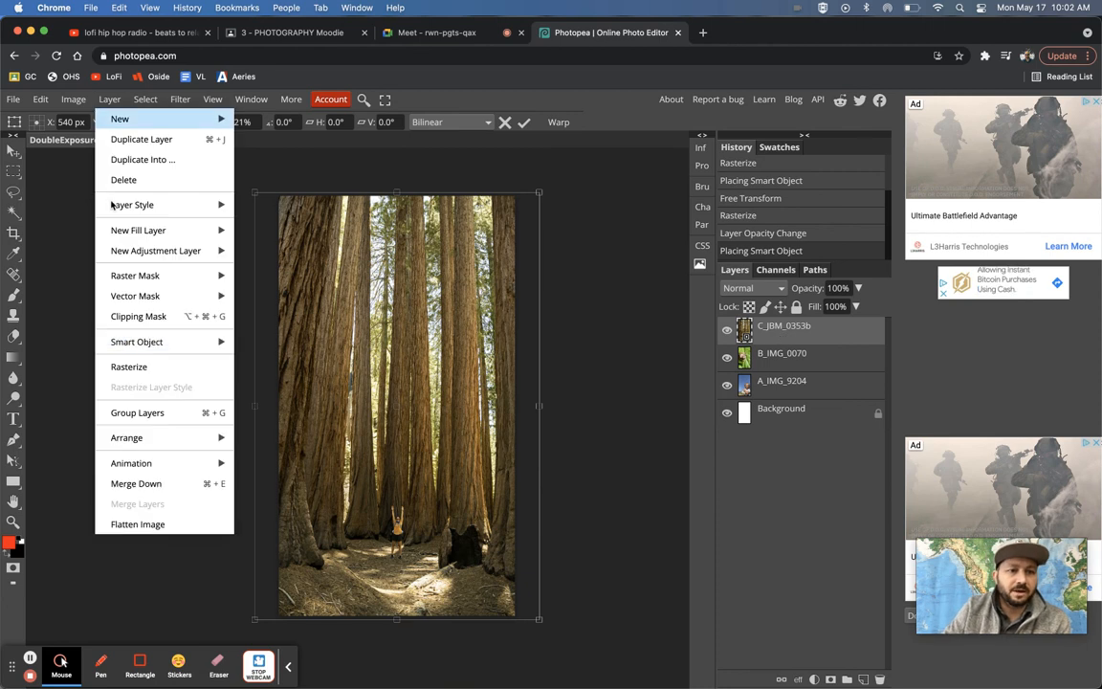
pyautogui.click(129, 366)
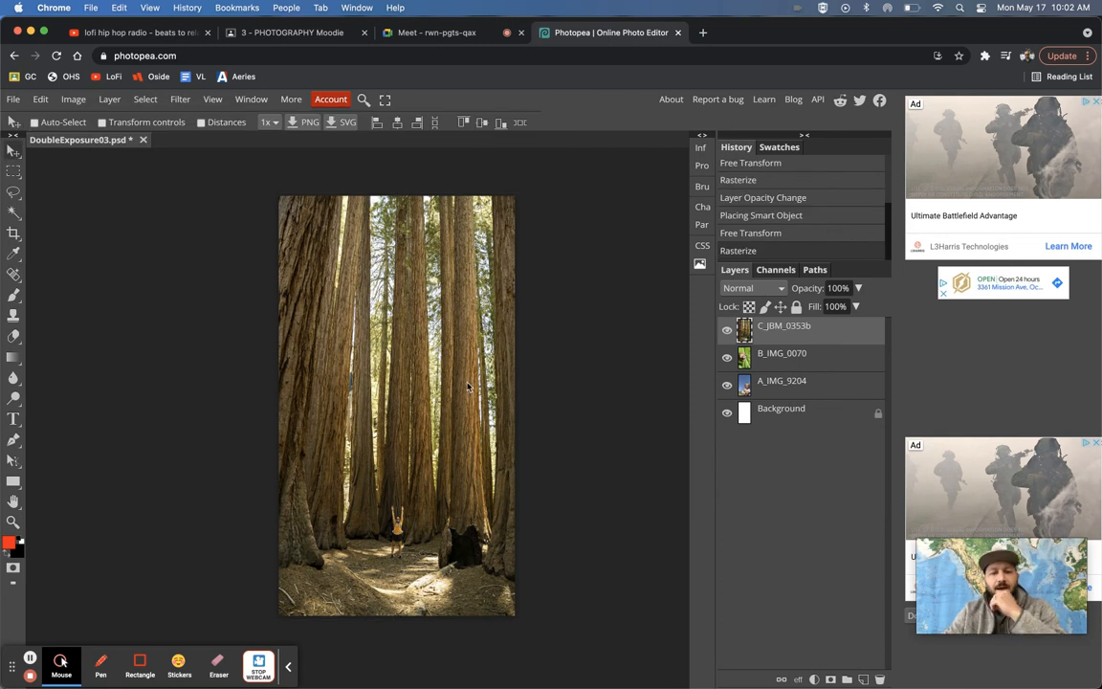
# Toggle the C_JBM_0353b layer's visibility to compare the images, and hide the B_IMG_0070 layer while leaving C_JBM_0353b shown
pyautogui.click(727, 331)
pyautogui.click(727, 331)
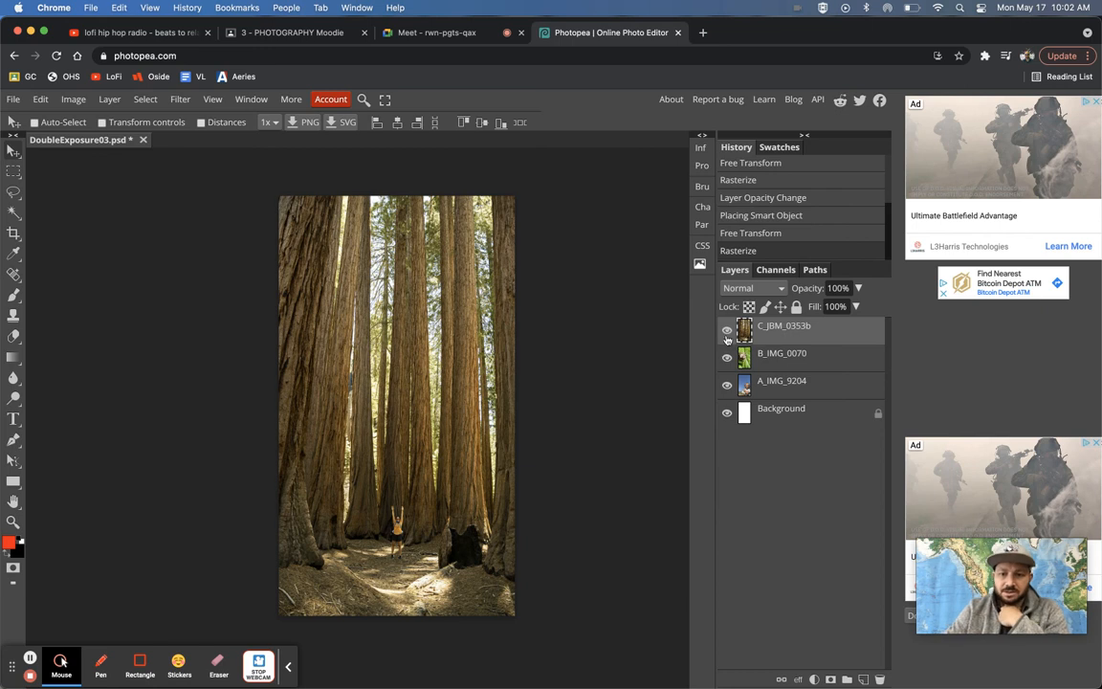
pyautogui.click(727, 331)
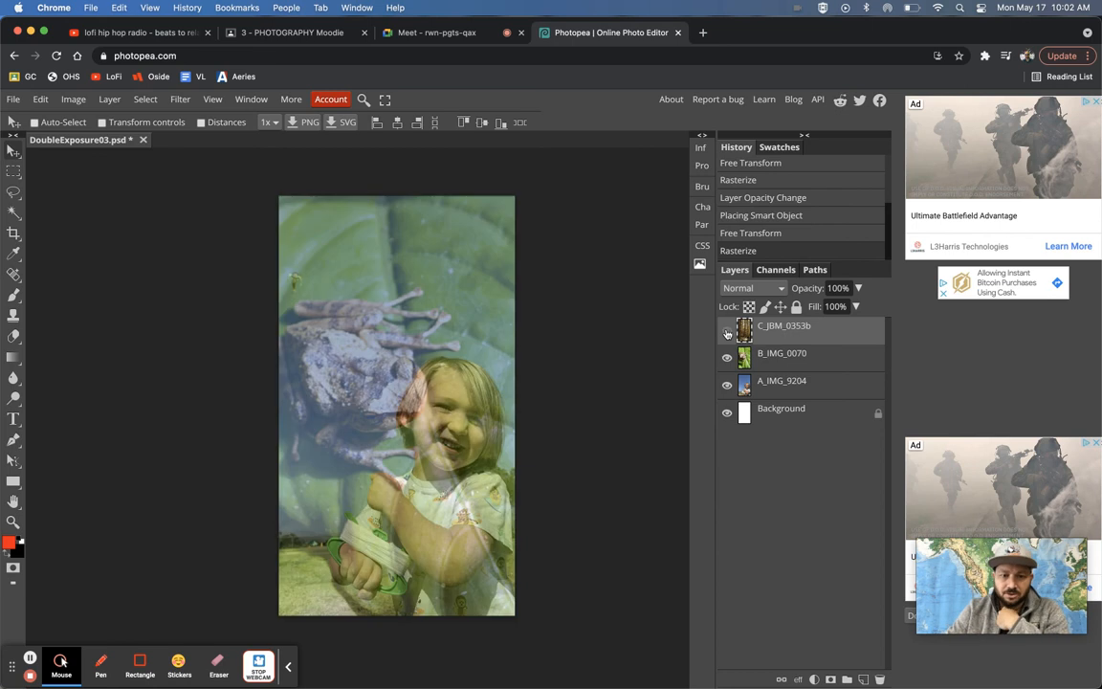
pyautogui.click(727, 331)
pyautogui.click(727, 331)
pyautogui.click(727, 331)
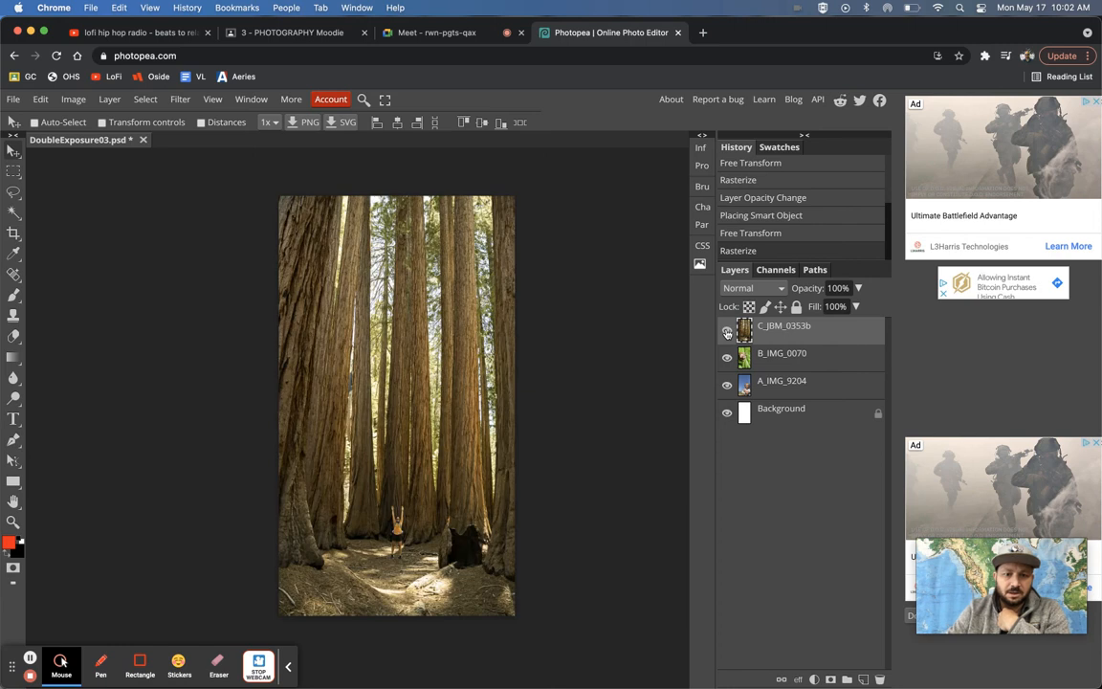
pyautogui.click(727, 331)
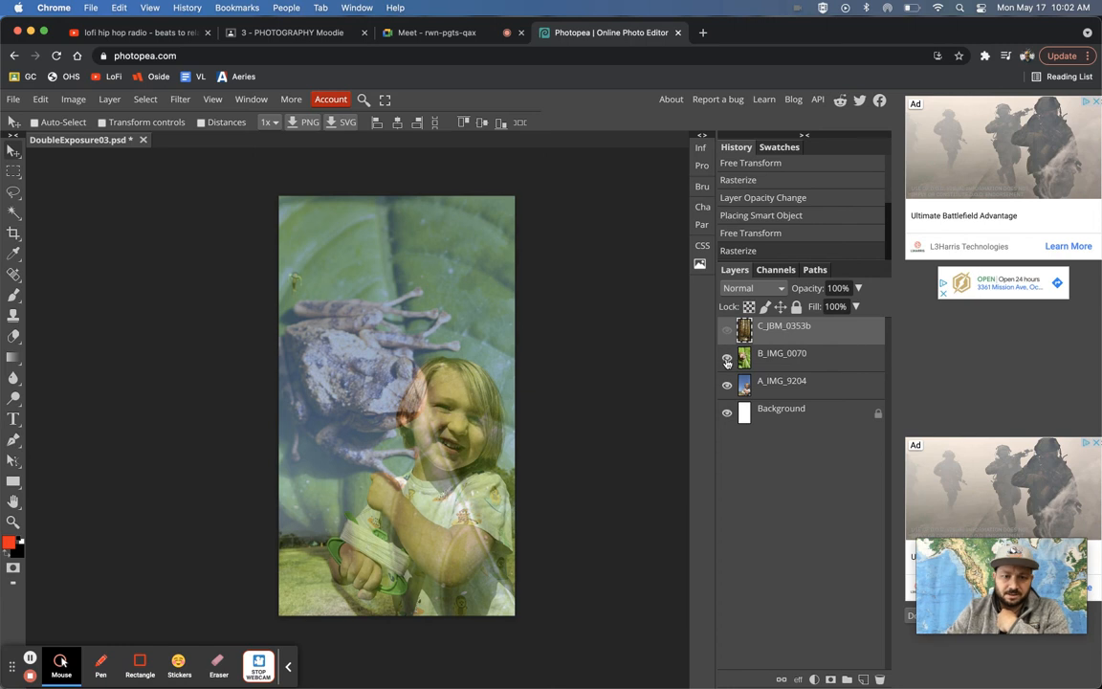
pyautogui.click(727, 357)
pyautogui.click(727, 331)
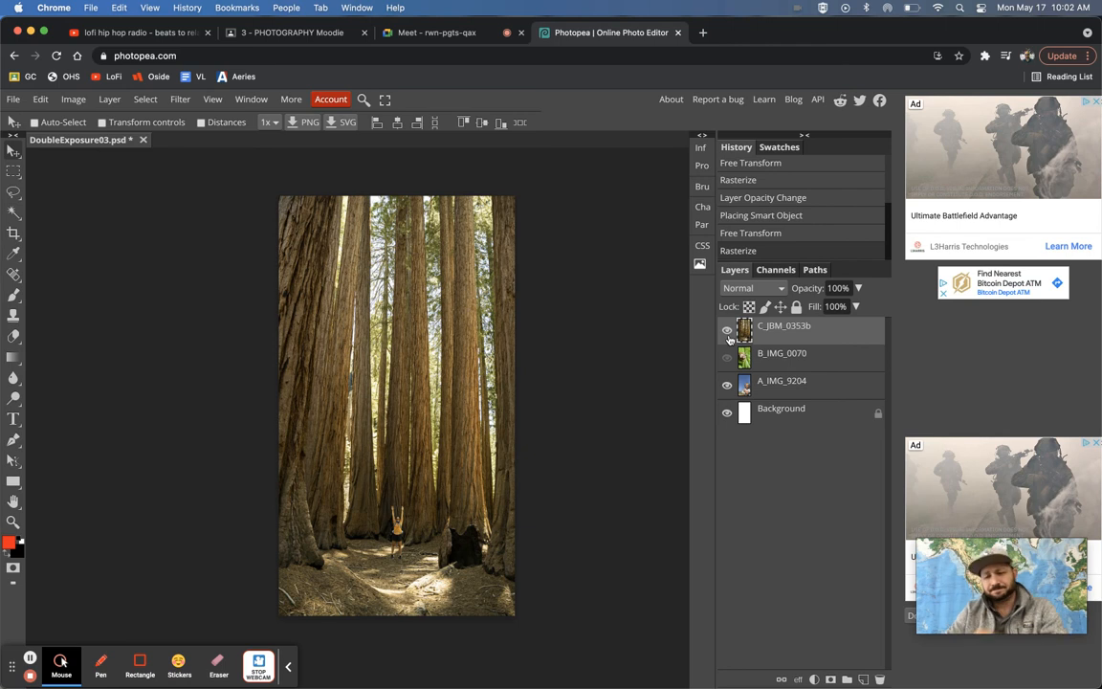
# Lower the C_JBM_0353b layer's opacity to 37% so the portrait shows through the trees
pyautogui.click(858, 287)
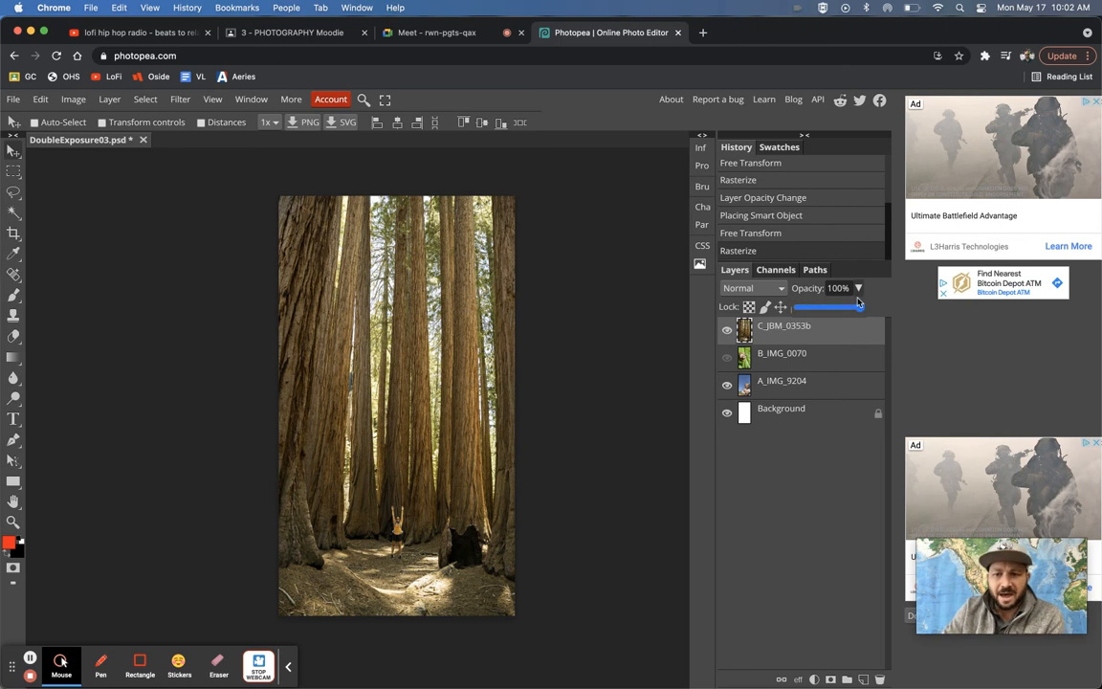
pyautogui.moveTo(858, 304); pyautogui.dragTo(815, 309)
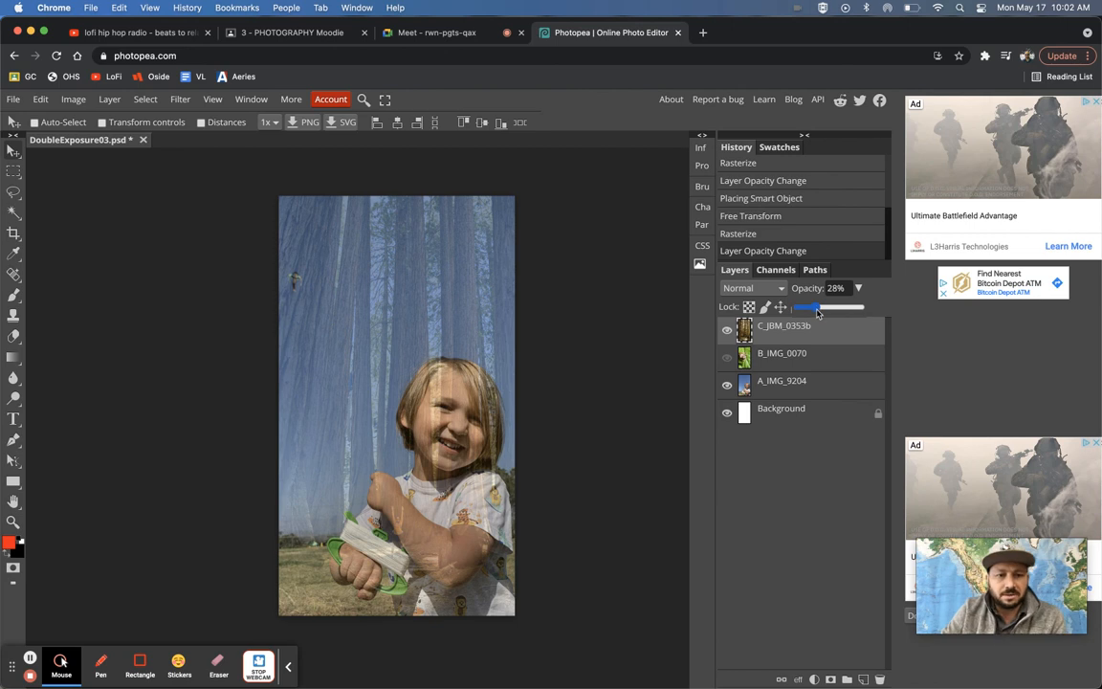
pyautogui.moveTo(818, 313); pyautogui.dragTo(820, 313)
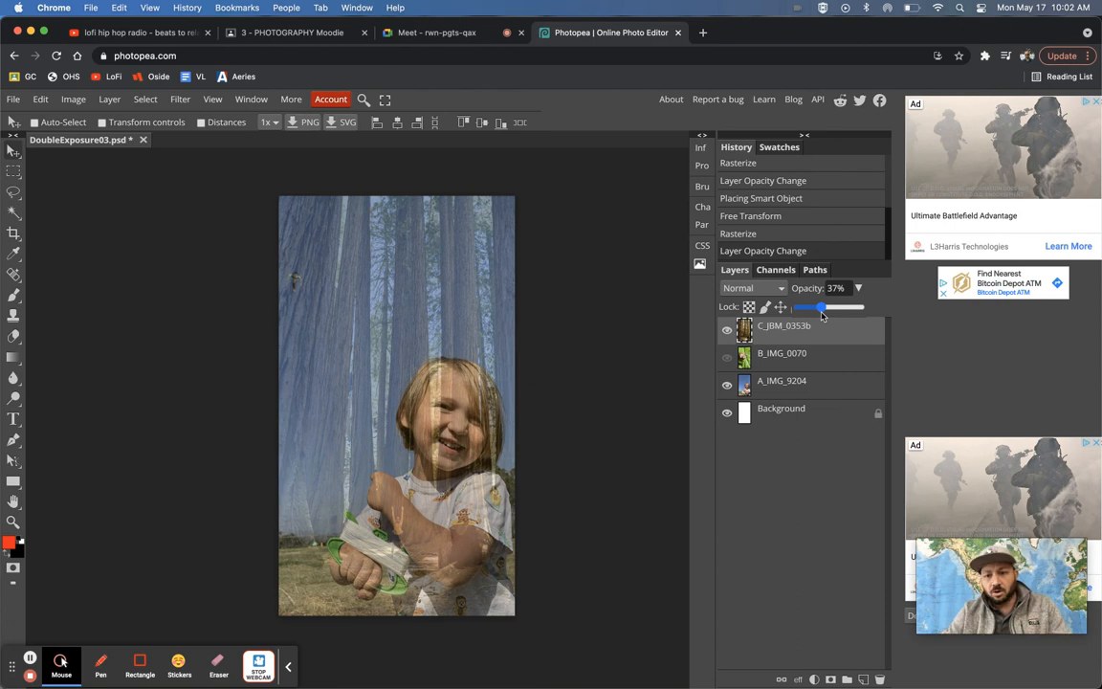
# Show the B_IMG_0070 layer again and set its opacity to 46%, trying 100% along the way
pyautogui.click(727, 357)
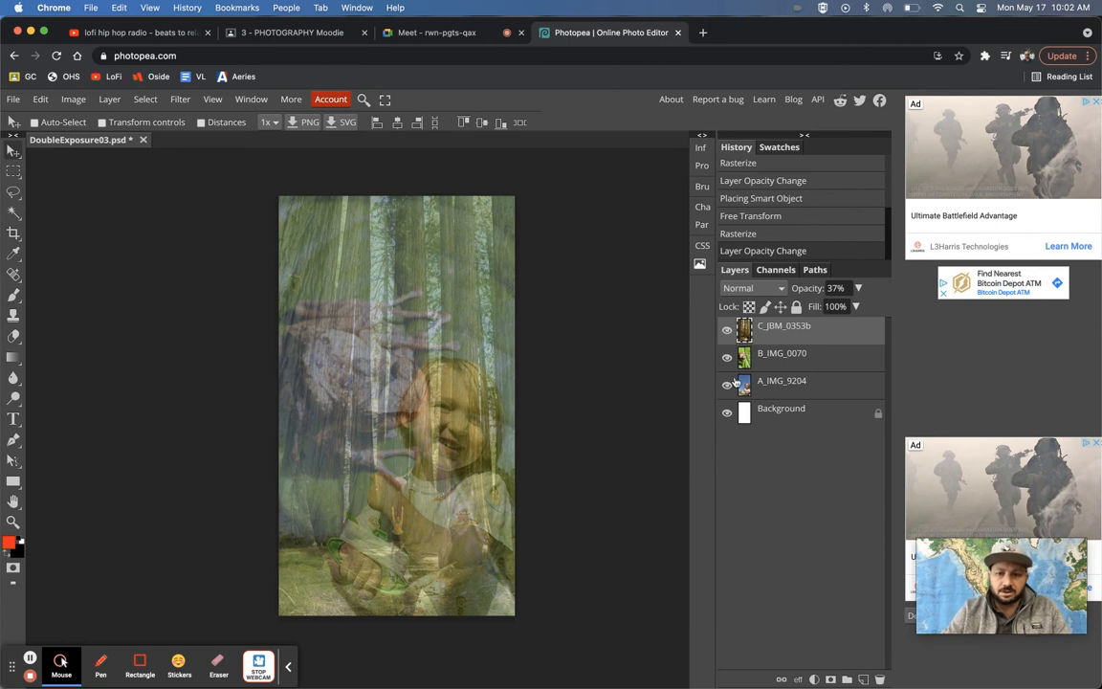
pyautogui.click(788, 358)
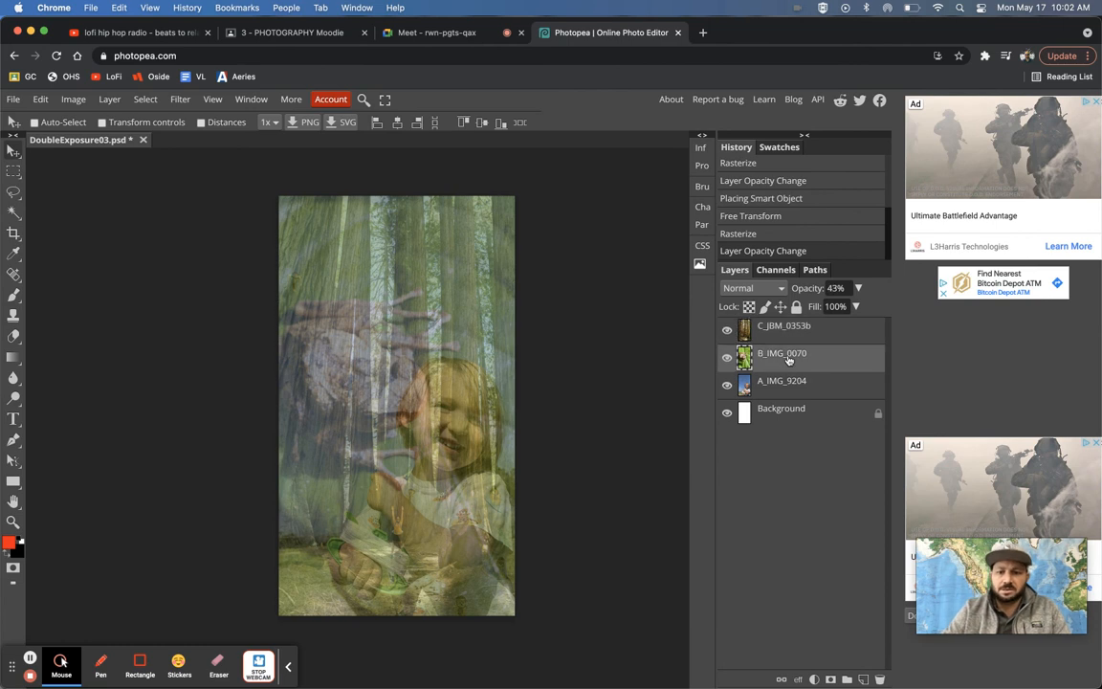
pyautogui.click(858, 288)
pyautogui.moveTo(834, 308); pyautogui.dragTo(875, 298)
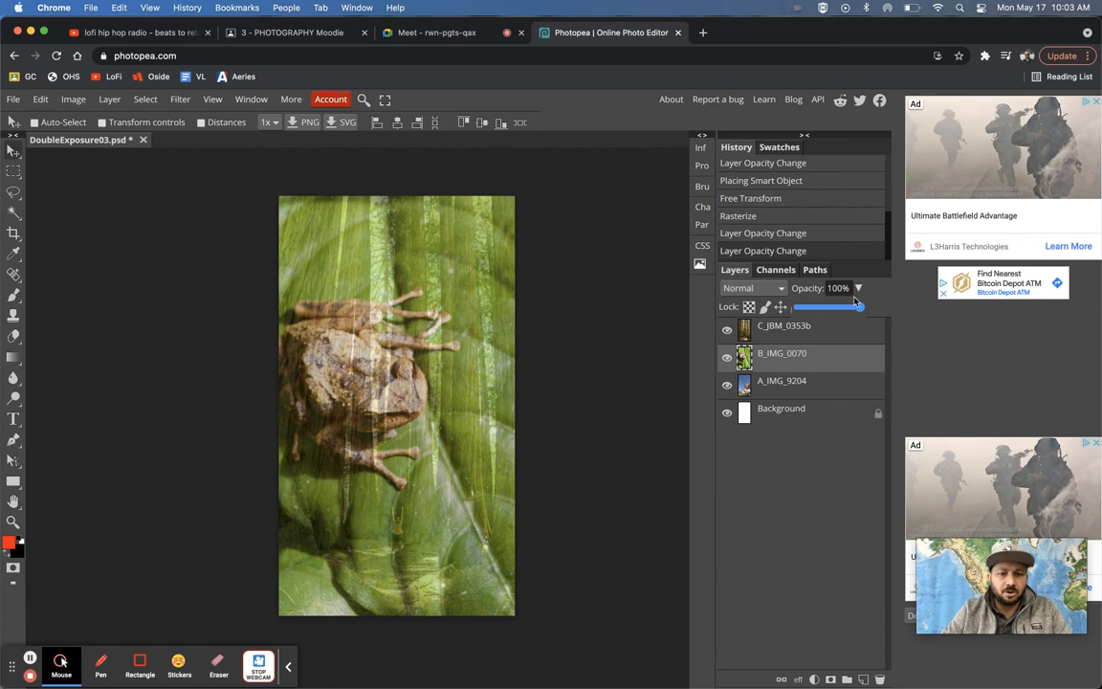
pyautogui.moveTo(860, 306); pyautogui.dragTo(828, 300)
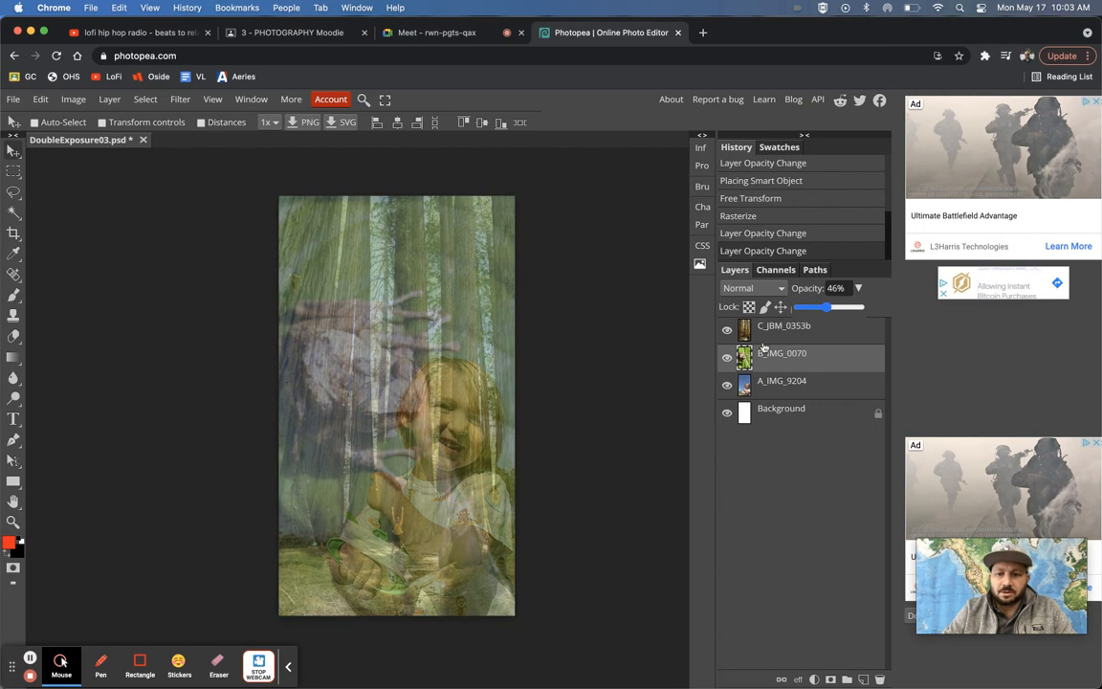
# Hide the B_IMG_0070 layer and export the composite as a JPG at 100% quality
pyautogui.click(727, 358)
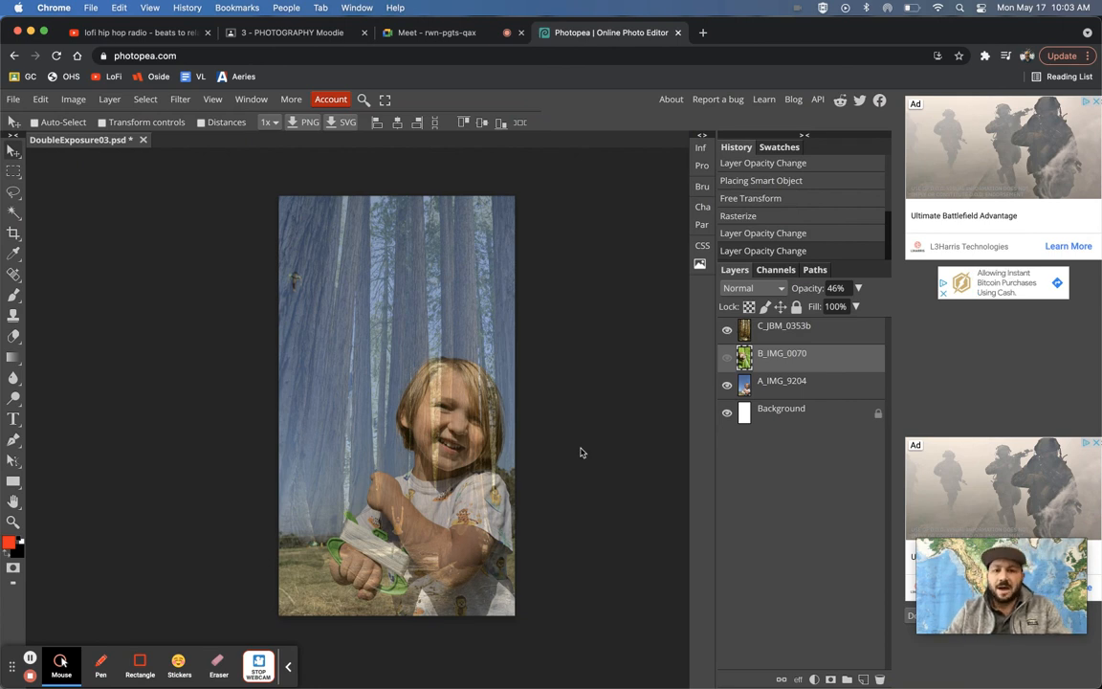
pyautogui.click(13, 99)
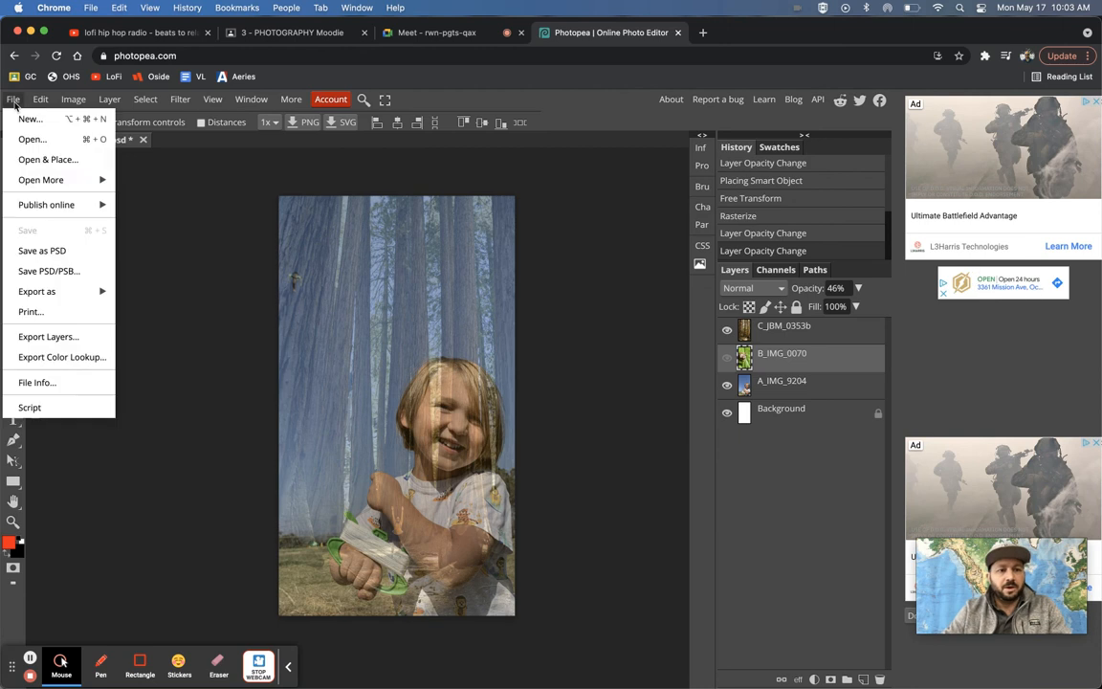
pyautogui.moveTo(74, 290)
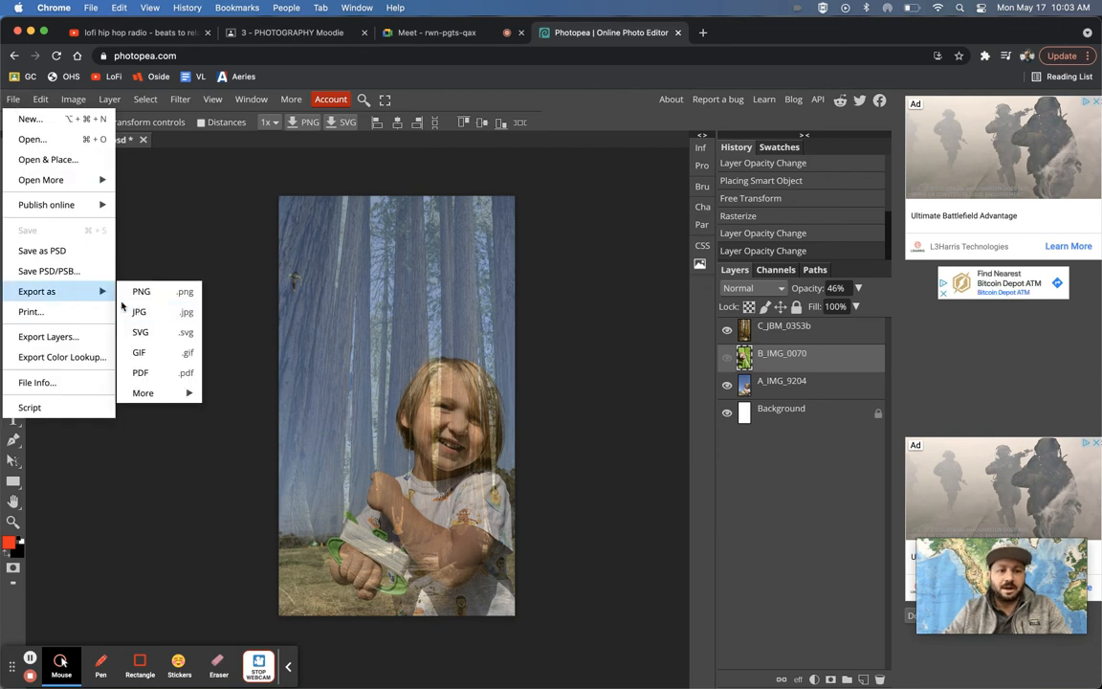
pyautogui.click(139, 313)
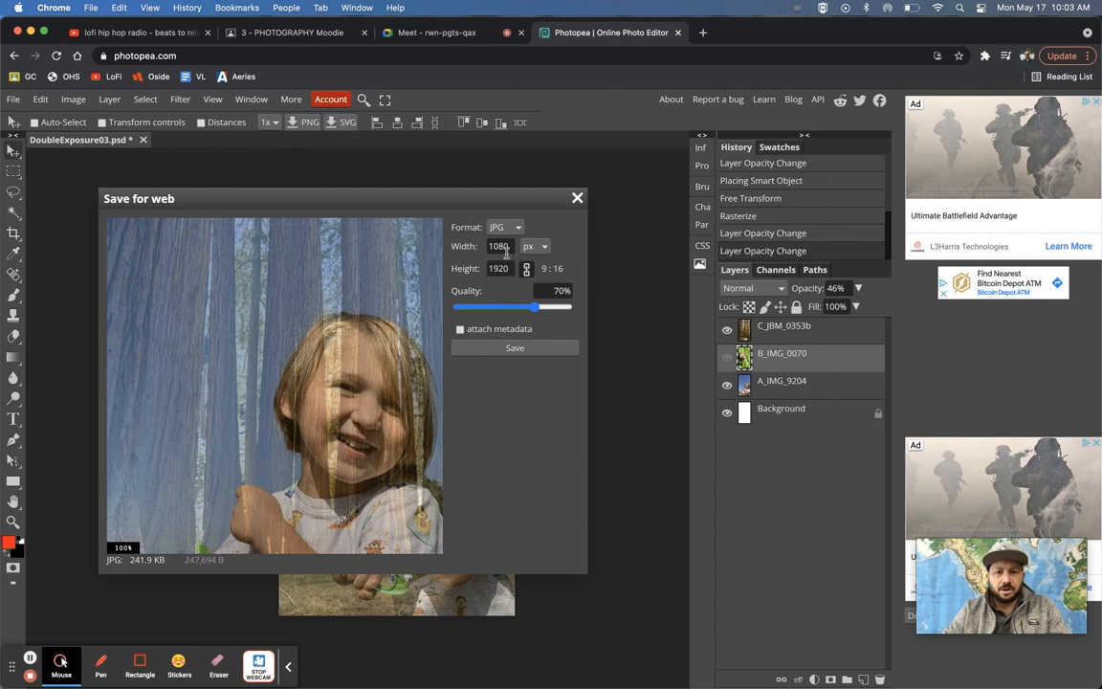
pyautogui.moveTo(535, 306); pyautogui.dragTo(579, 311)
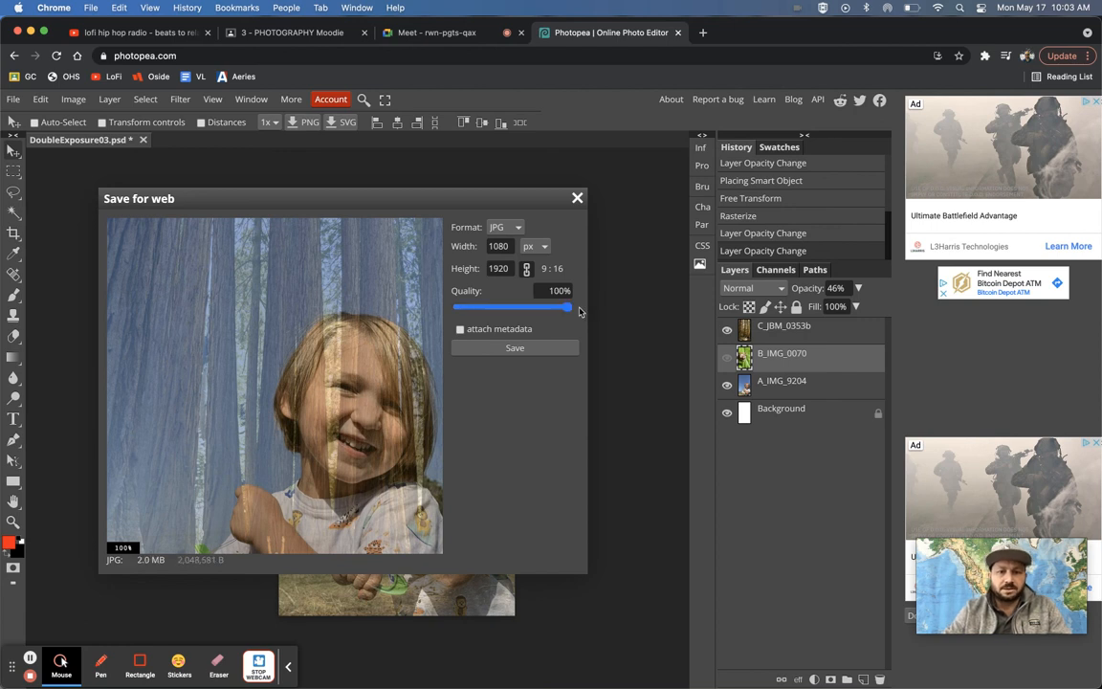
pyautogui.click(511, 349)
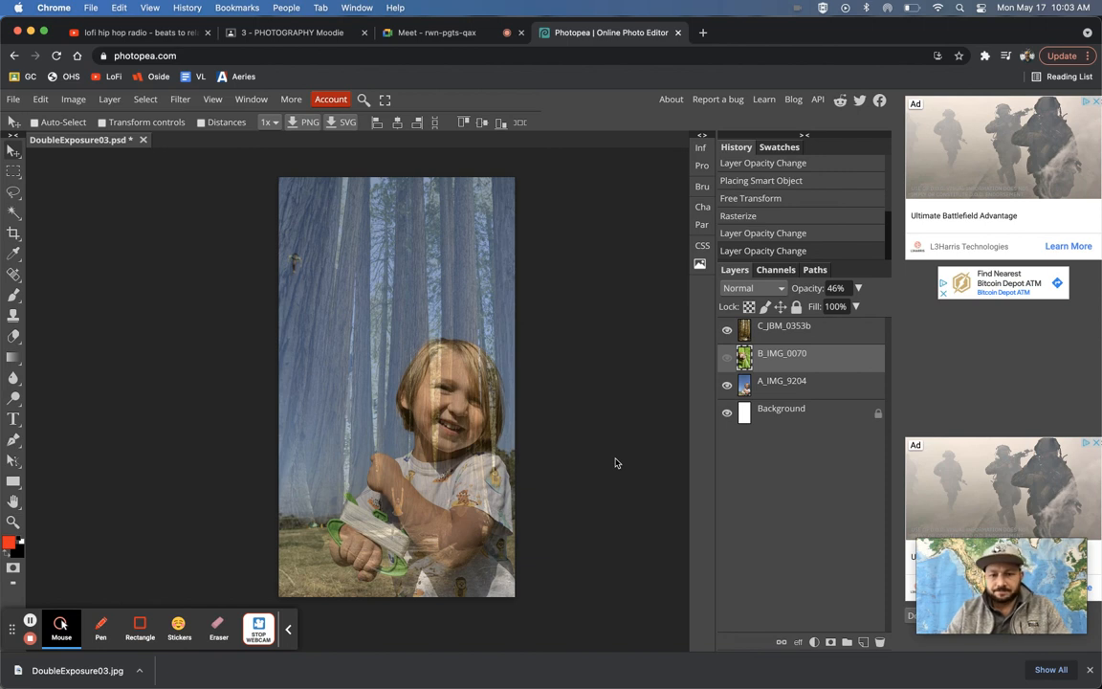
# Show the B_IMG_0070 layer again and toggle the C_JBM_0353b layer off and back on to compare the blend
pyautogui.click(727, 358)
pyautogui.click(726, 331)
pyautogui.click(728, 332)
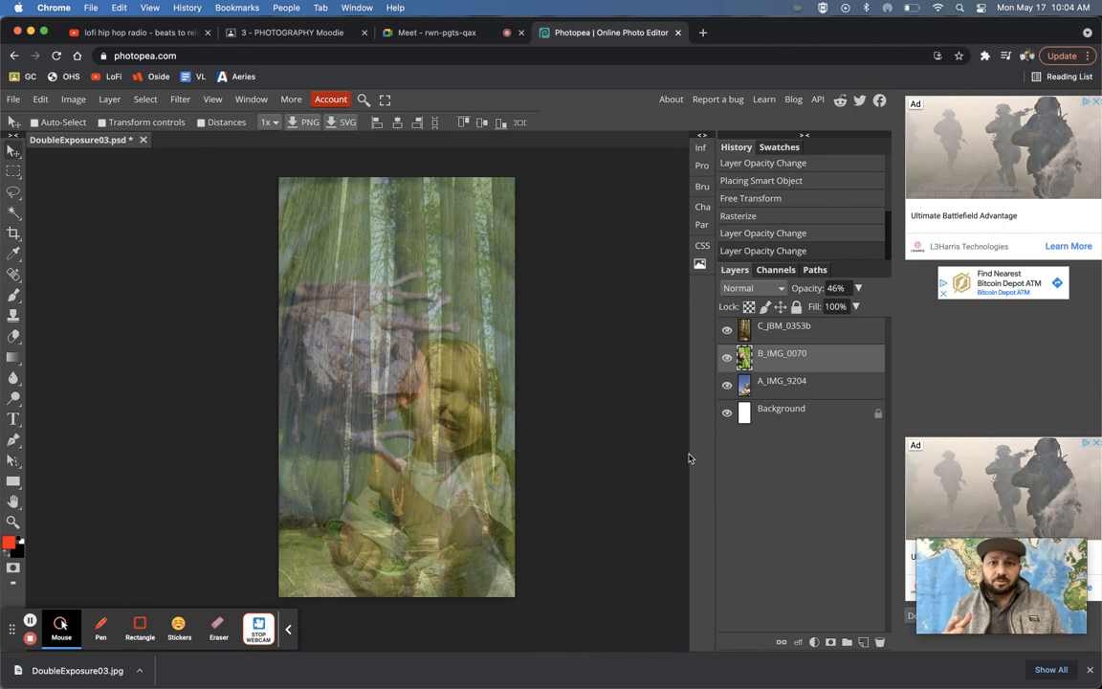
pyautogui.click(836, 288)
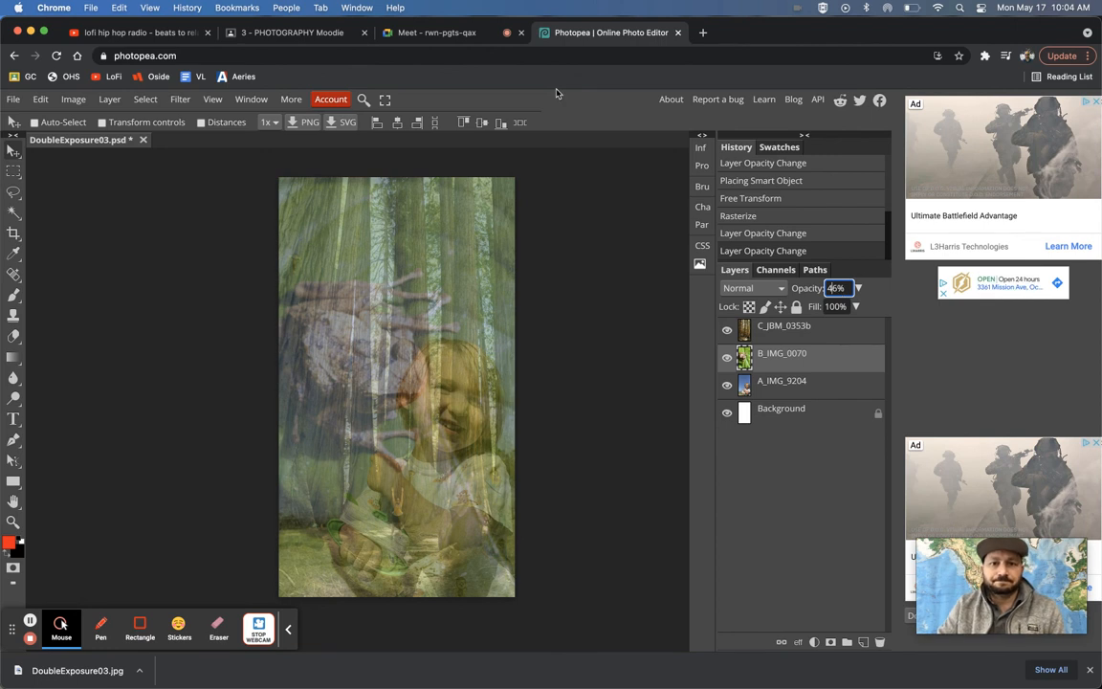
pyautogui.click(29, 639)
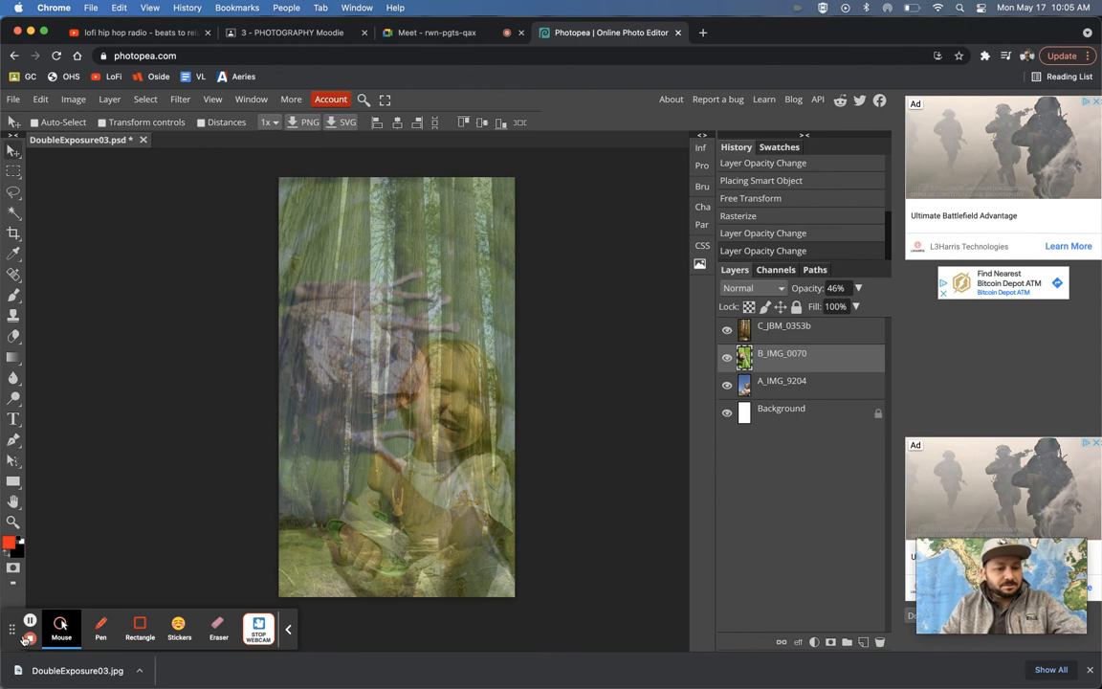
pyautogui.moveTo(48, 657)
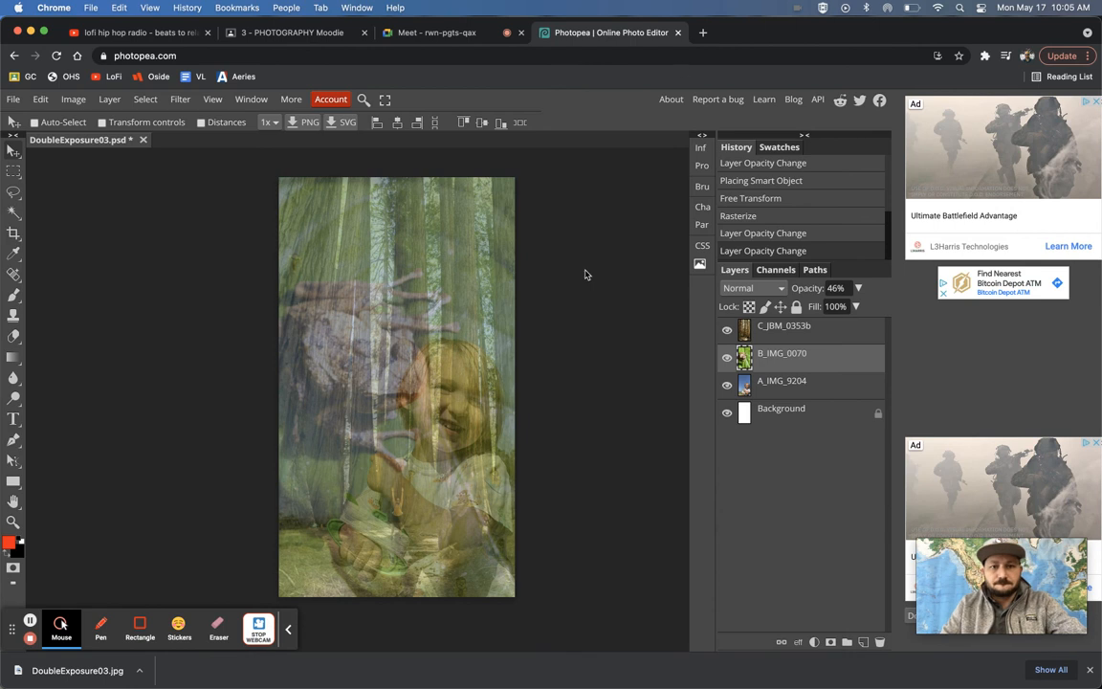
pyautogui.click(30, 31)
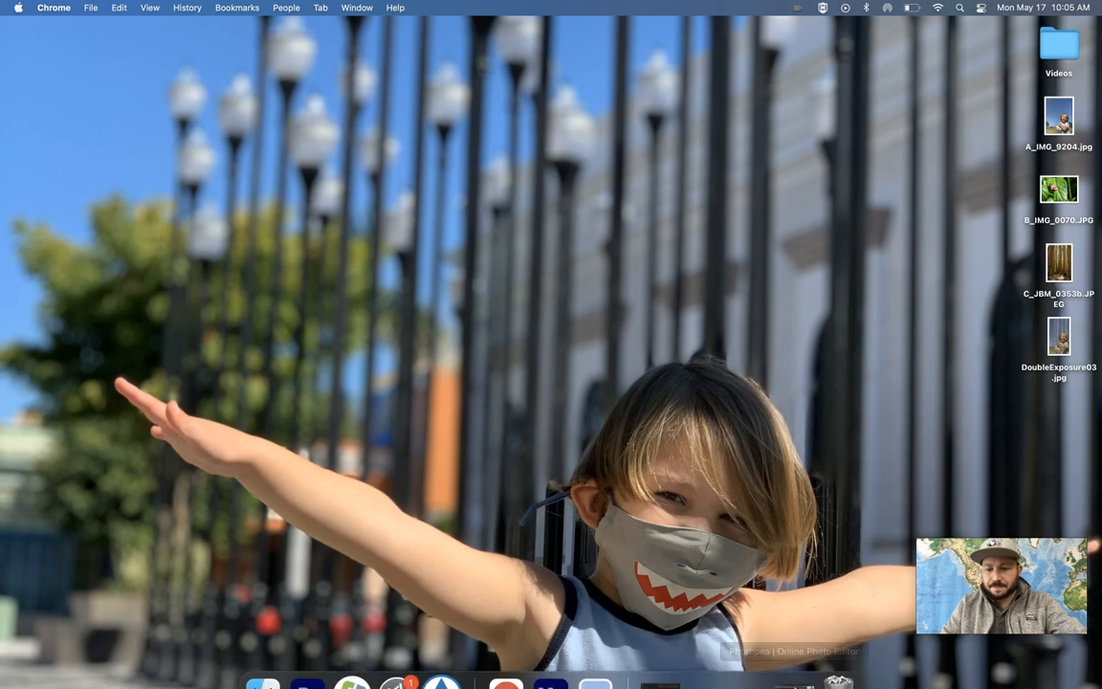
pyautogui.click(777, 667)
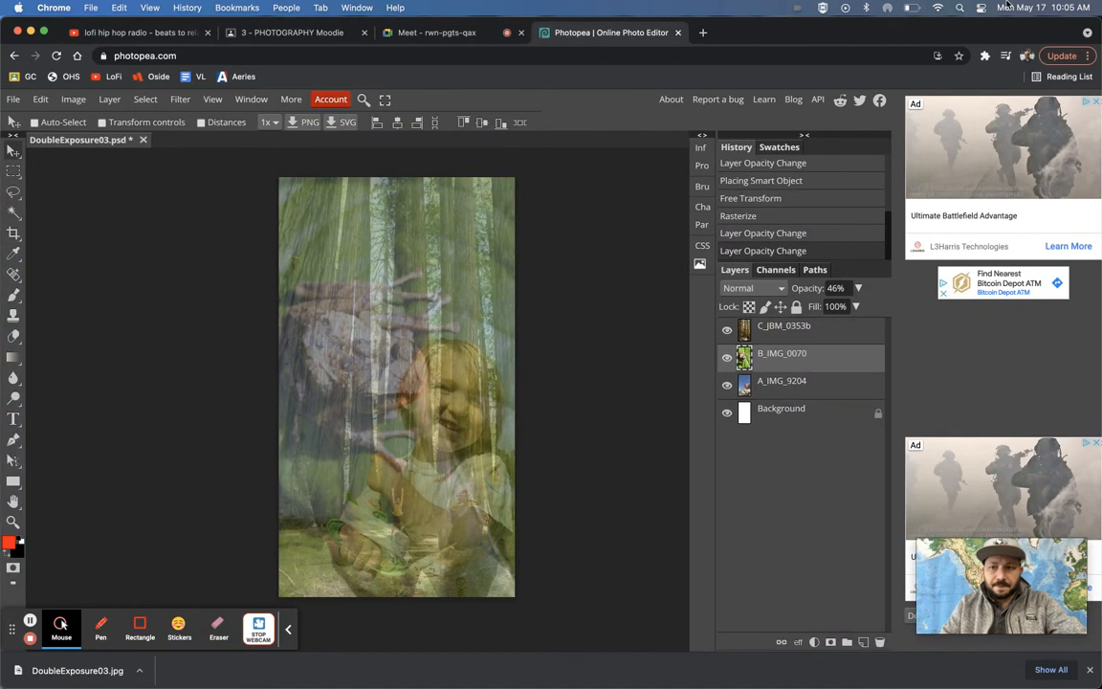
pyautogui.click(985, 56)
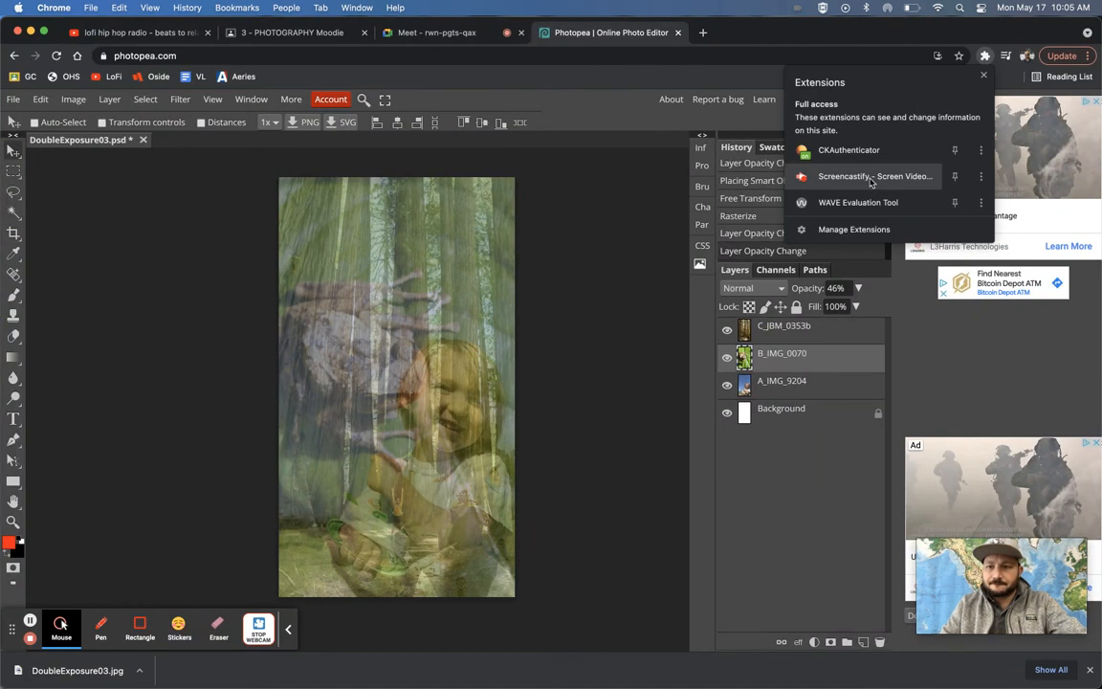